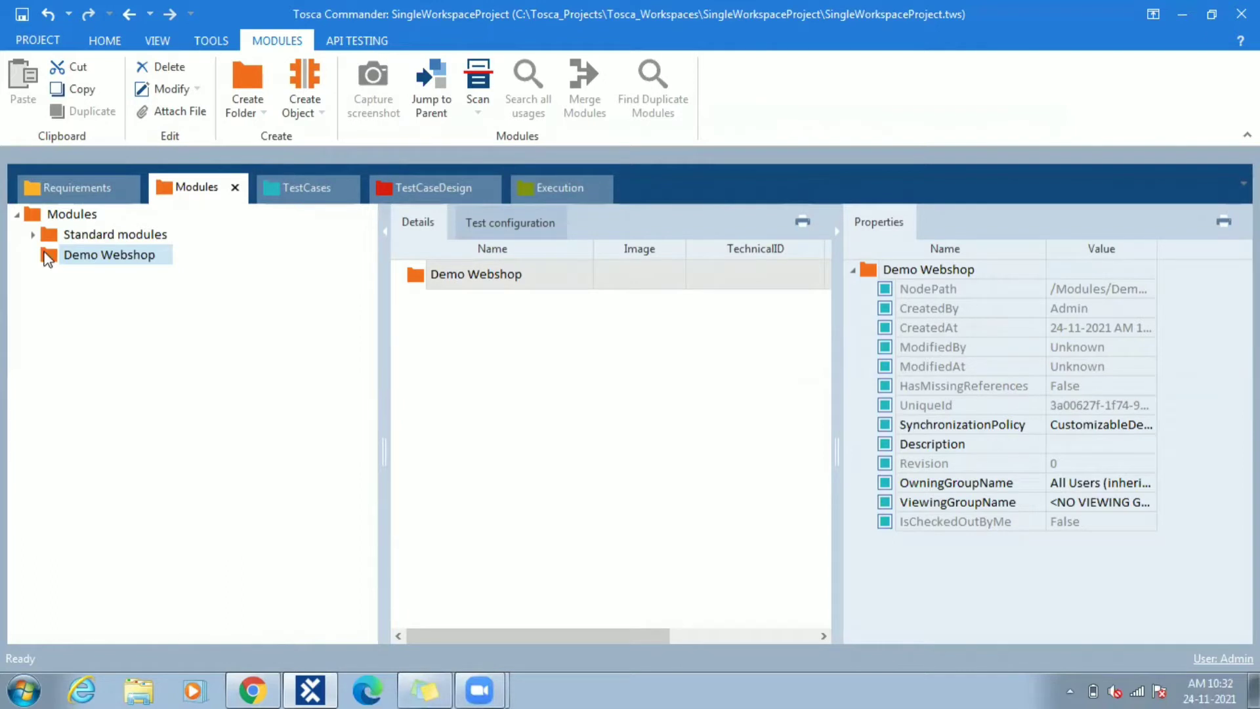
# - Start an application scan from the Demo Webshop folder and choose the Demo Web Shop browser window
pyautogui.rightClick(48, 258)
pyautogui.moveTo(90, 356)
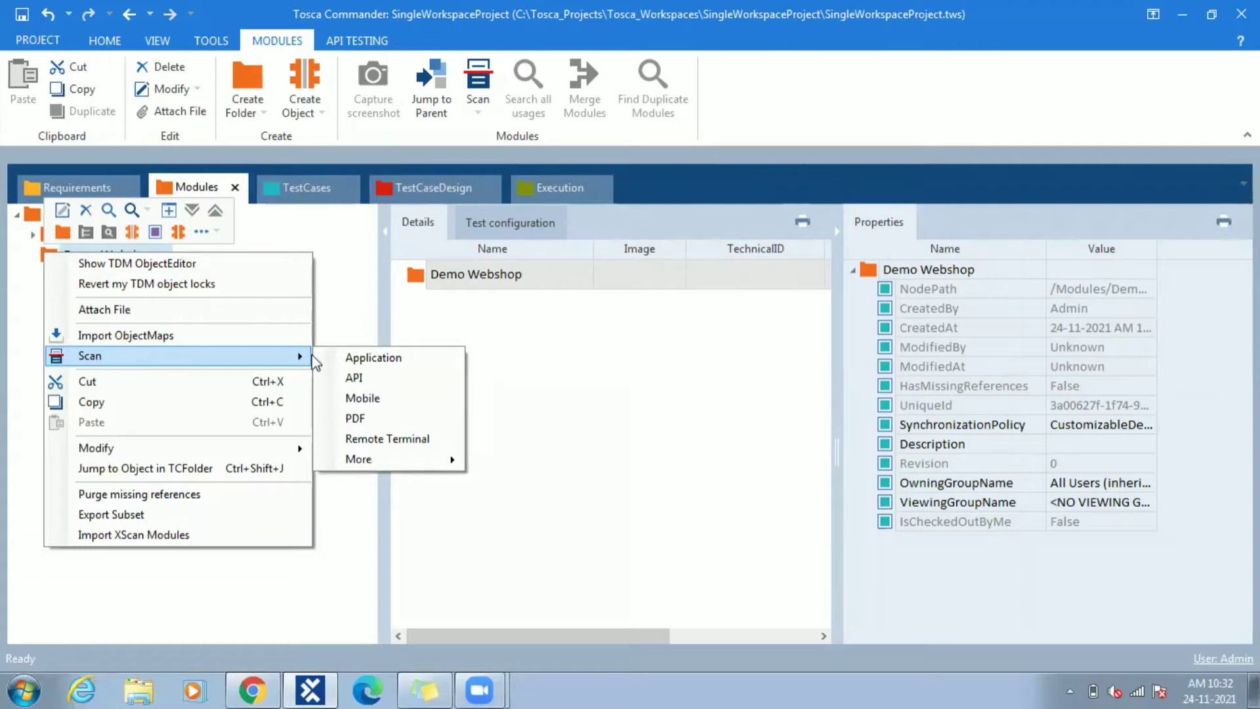
pyautogui.click(358, 361)
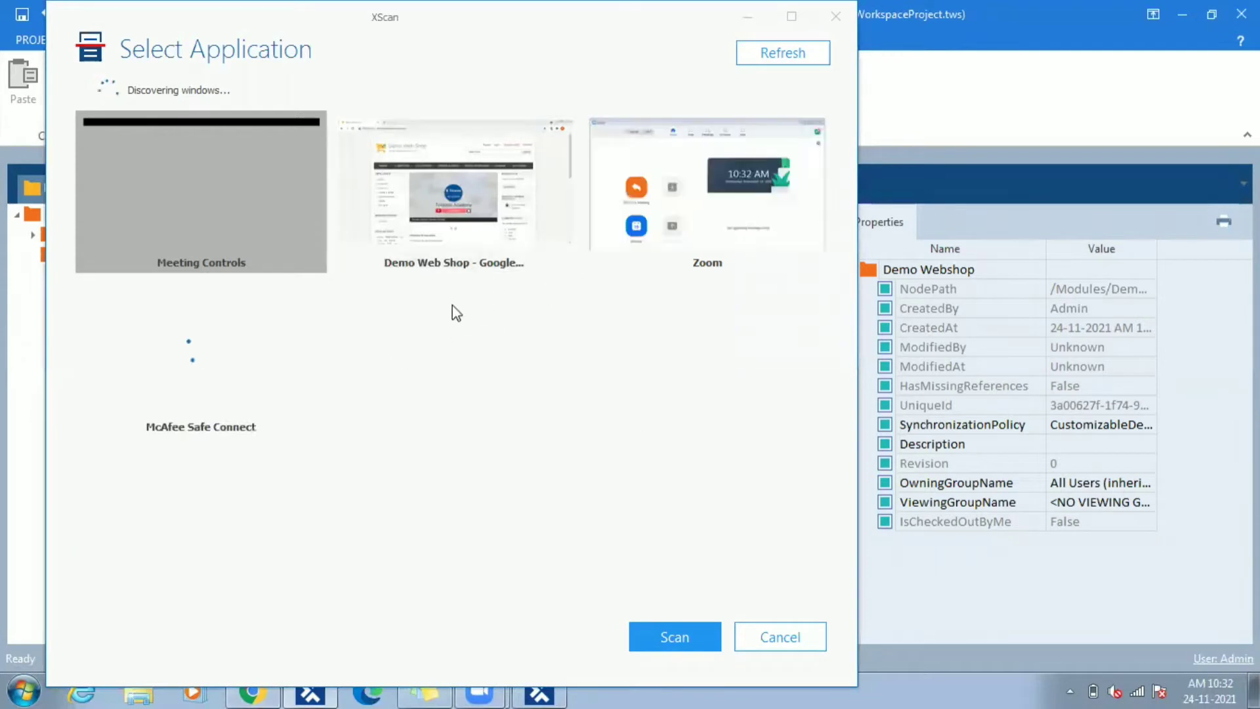
pyautogui.click(493, 212)
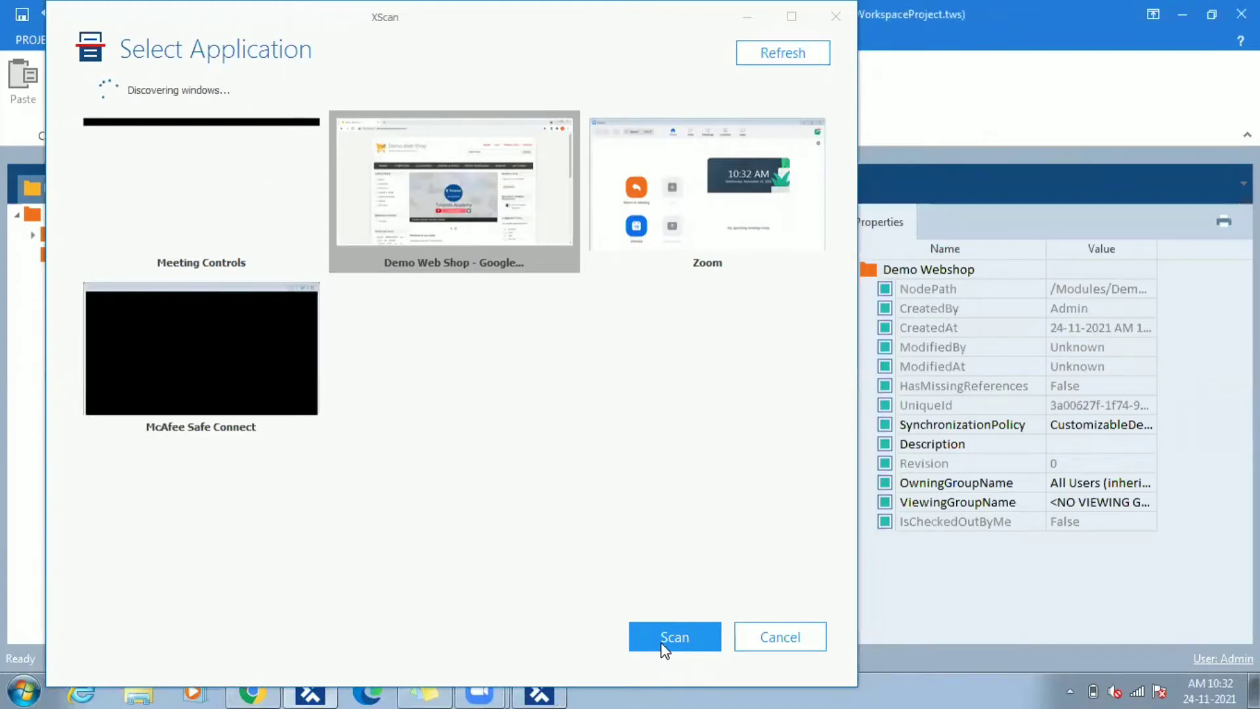
# - Scan the web shop window, capture the COMPUTERS link on screen, and minimize XScan
pyautogui.click(662, 640)
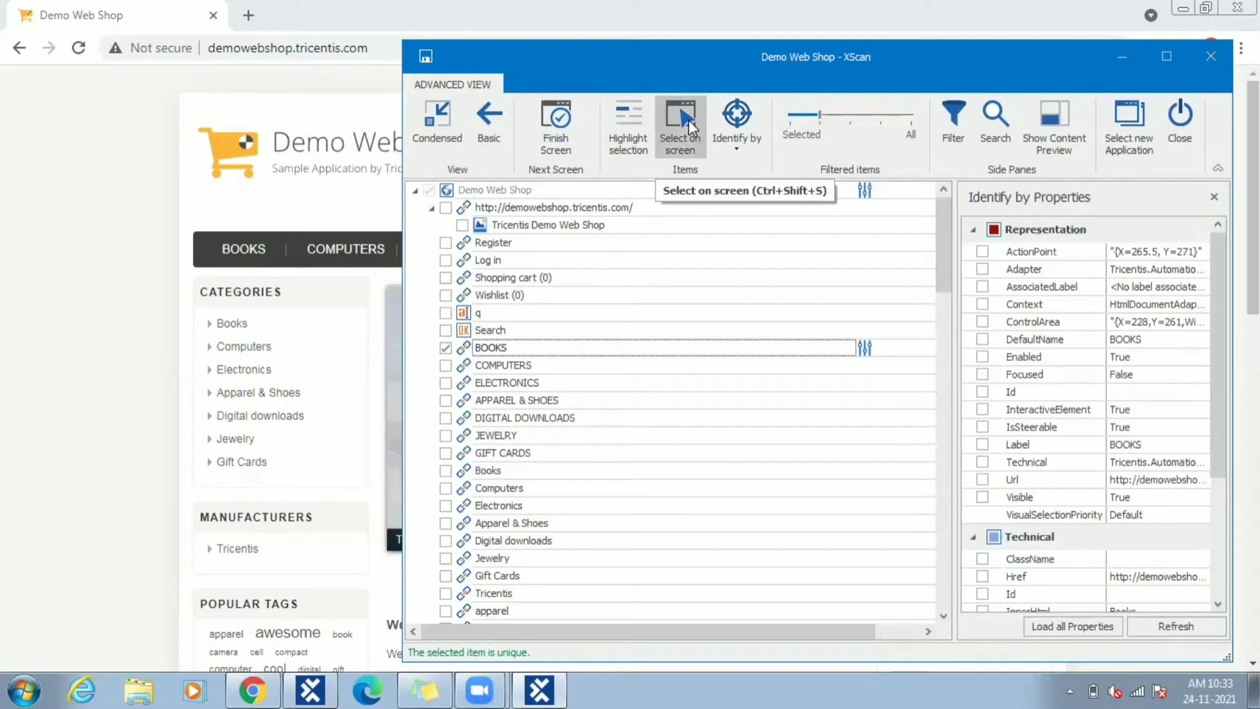
pyautogui.click(688, 120)
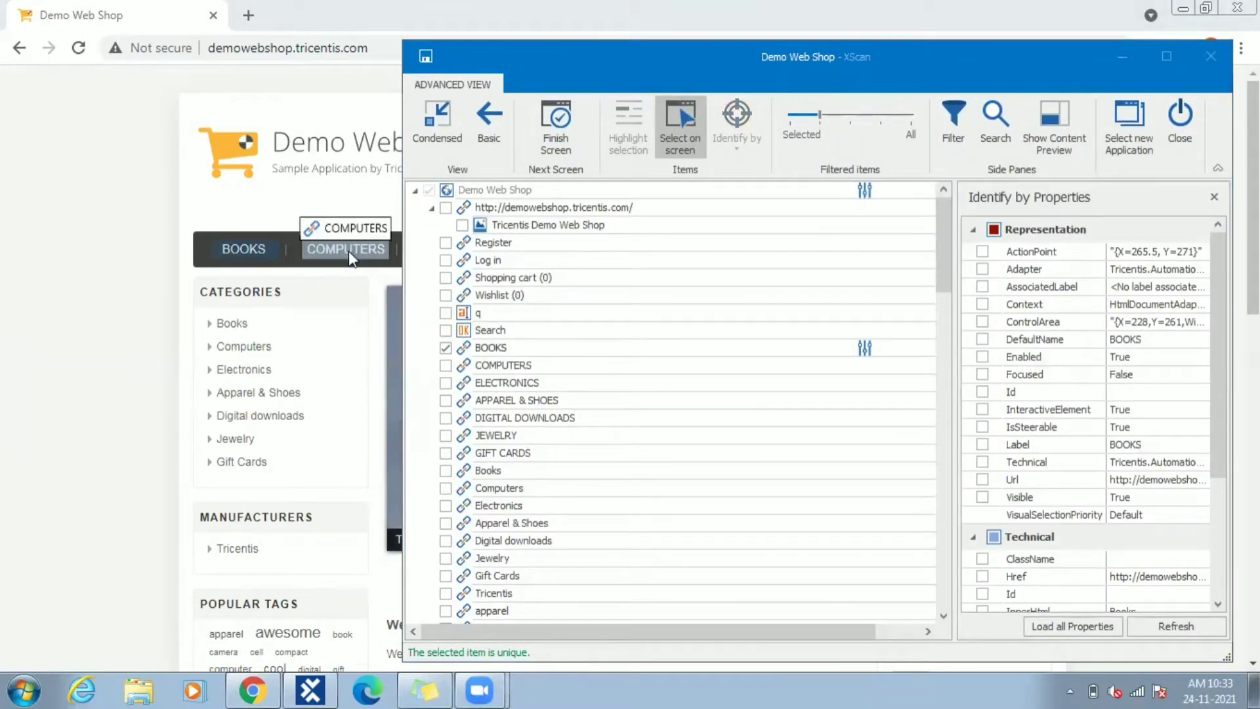
pyautogui.click(348, 251)
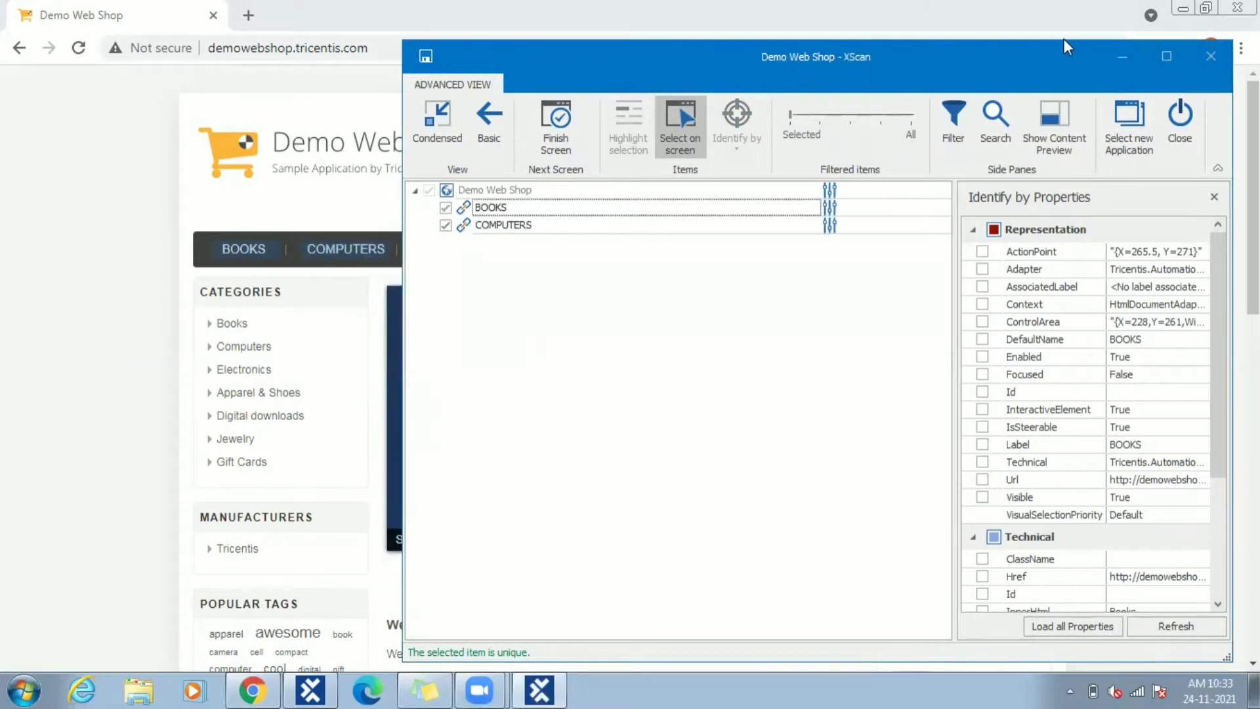
pyautogui.click(1126, 57)
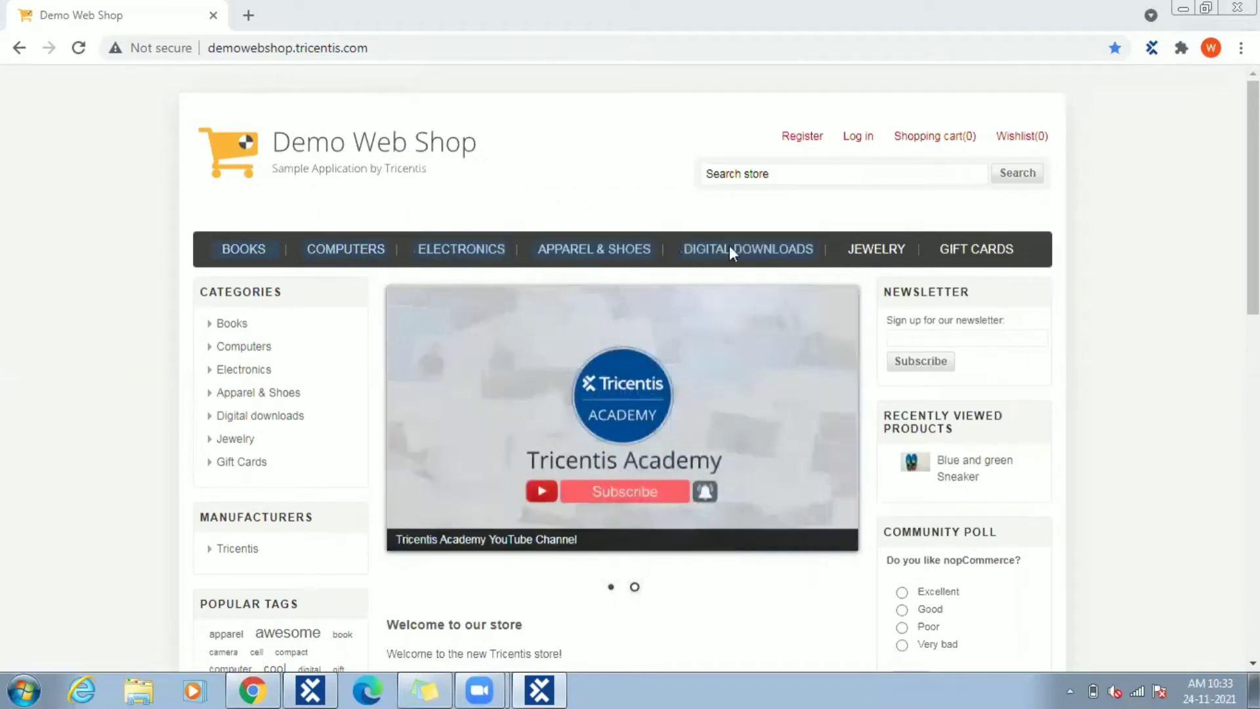
# - Restore XScan over the page and select the Demo Web Shop root entry to review captured items
pyautogui.click(860, 251)
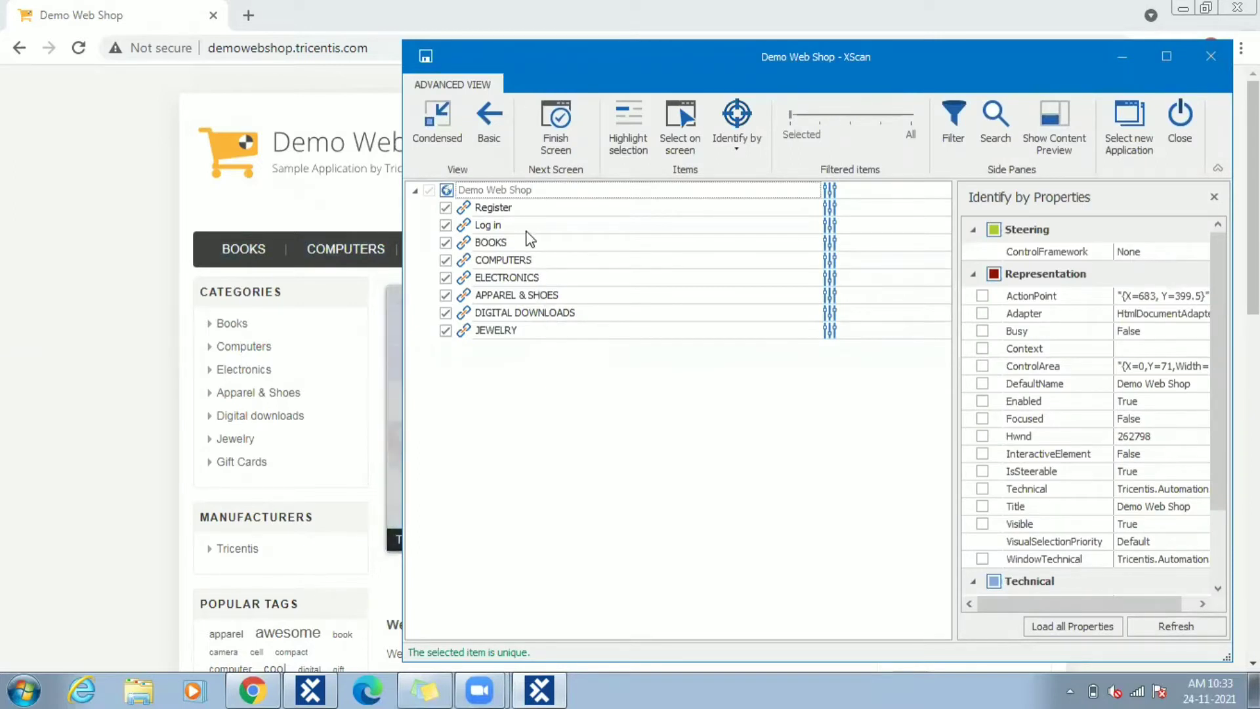
pyautogui.click(560, 192)
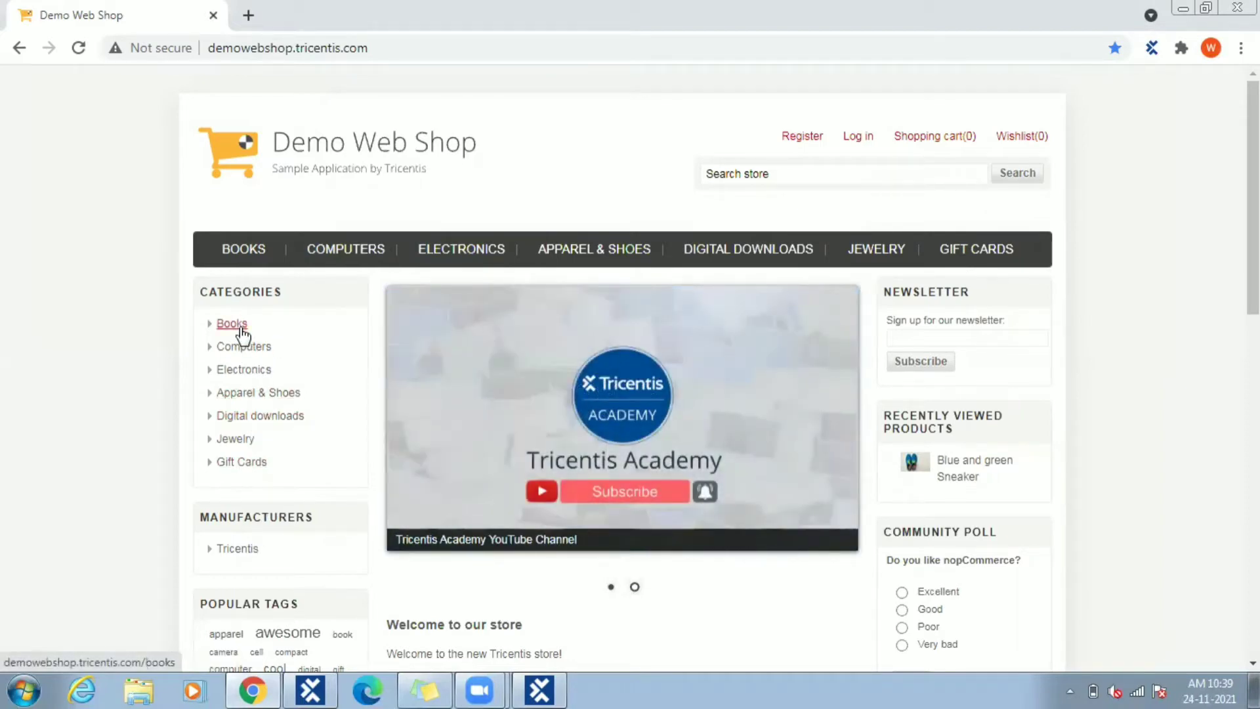
# - Capture the Books link from the Categories sidebar and inspect its properties
pyautogui.click(540, 690)
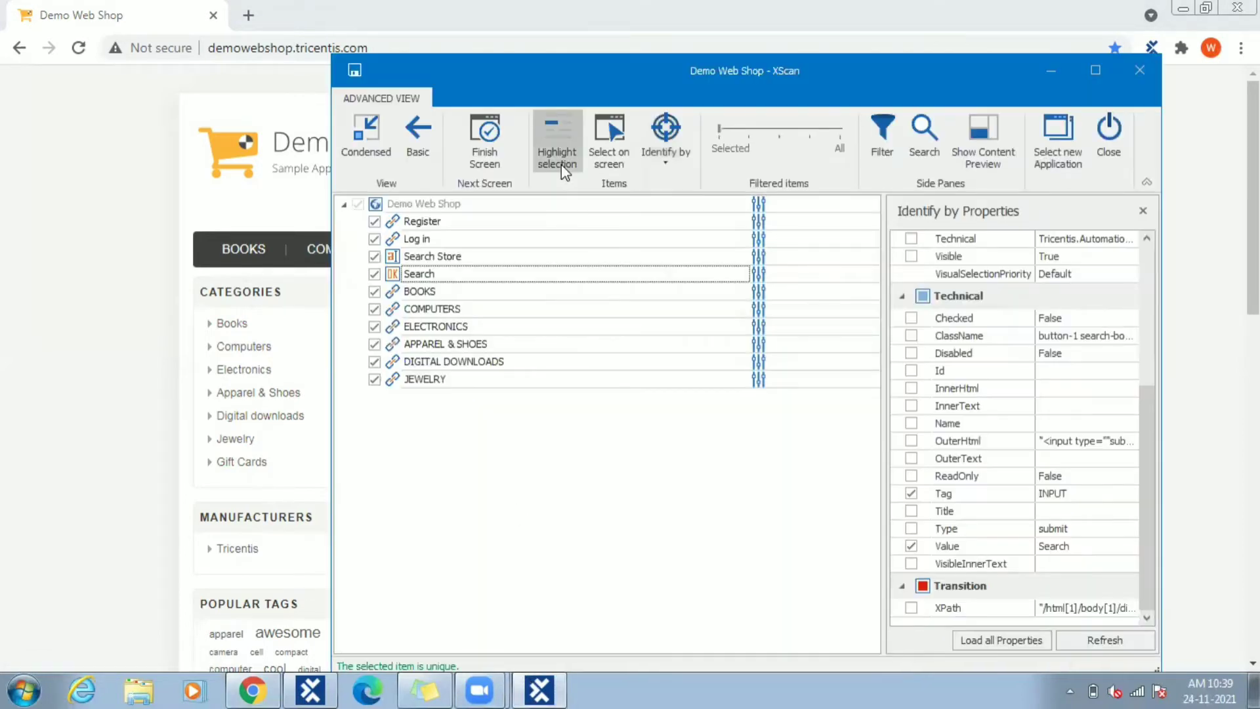
pyautogui.click(608, 140)
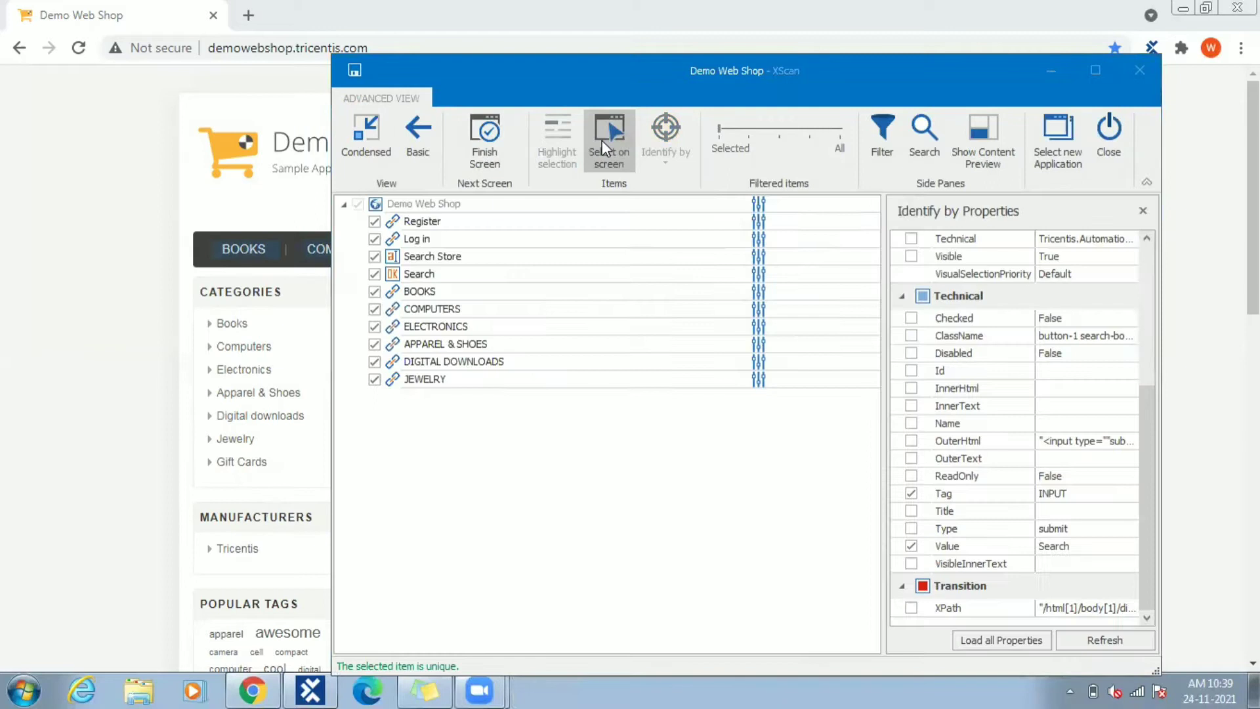
pyautogui.click(229, 325)
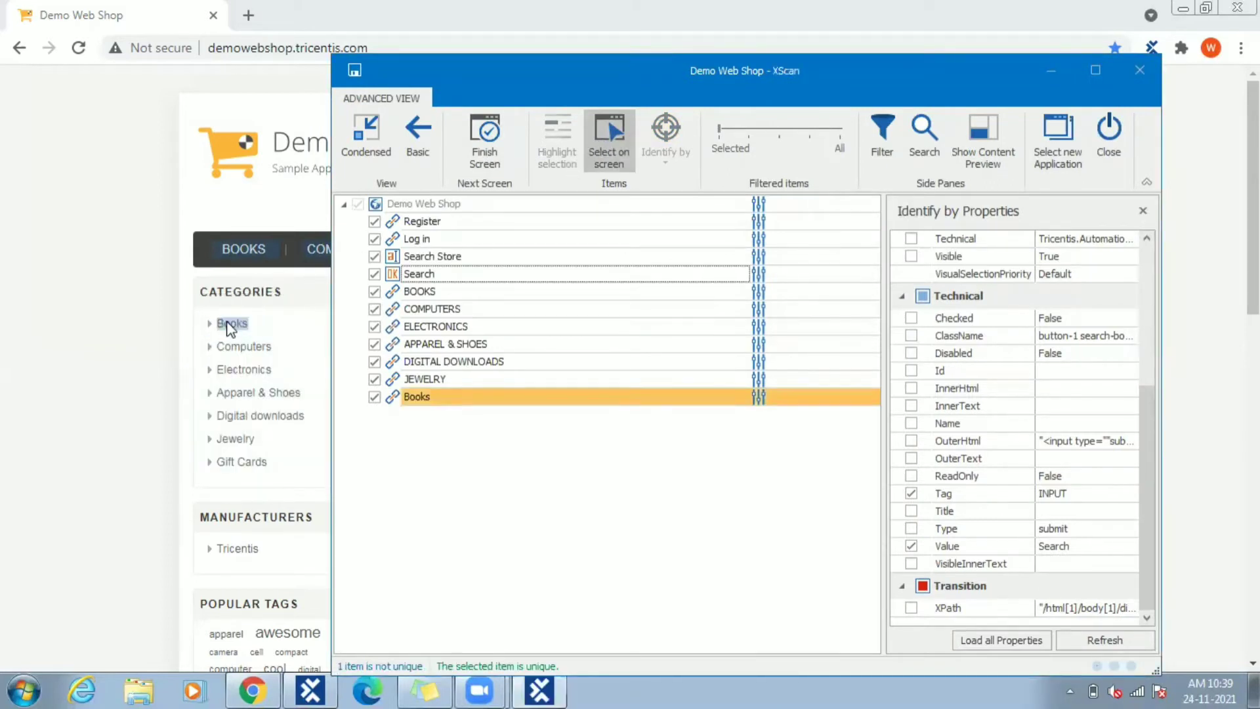
pyautogui.click(459, 399)
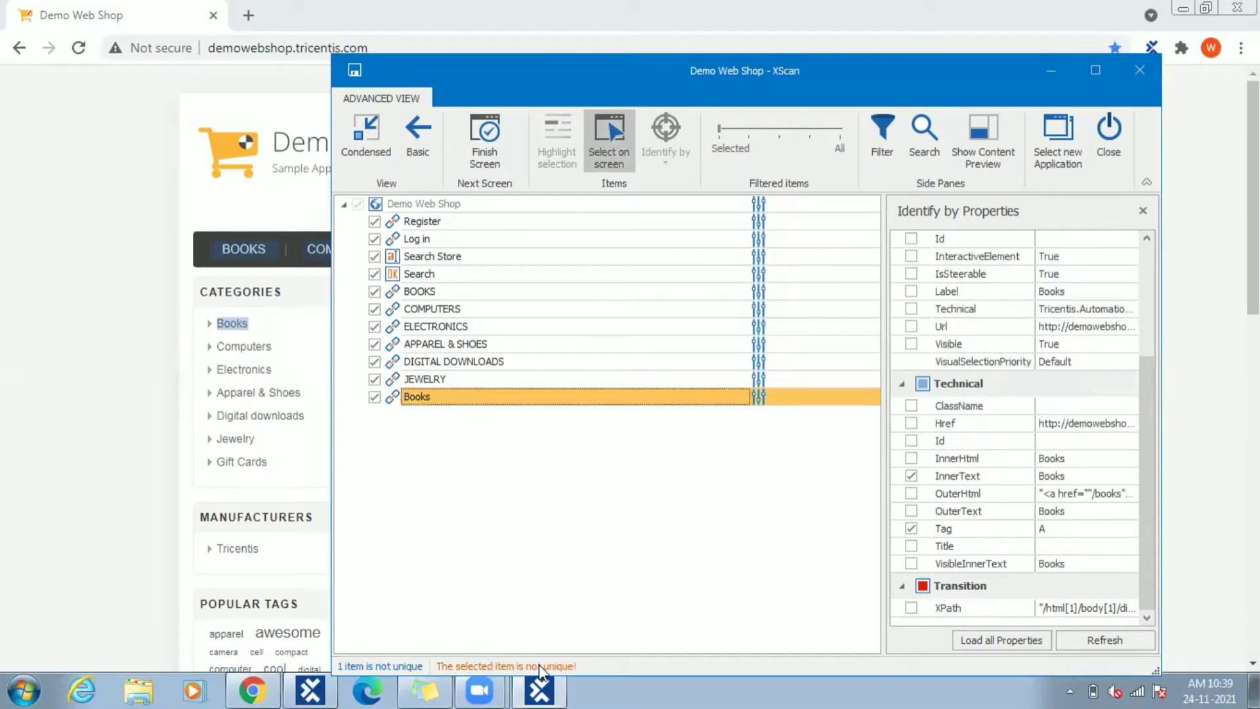
pyautogui.moveTo(504, 666)
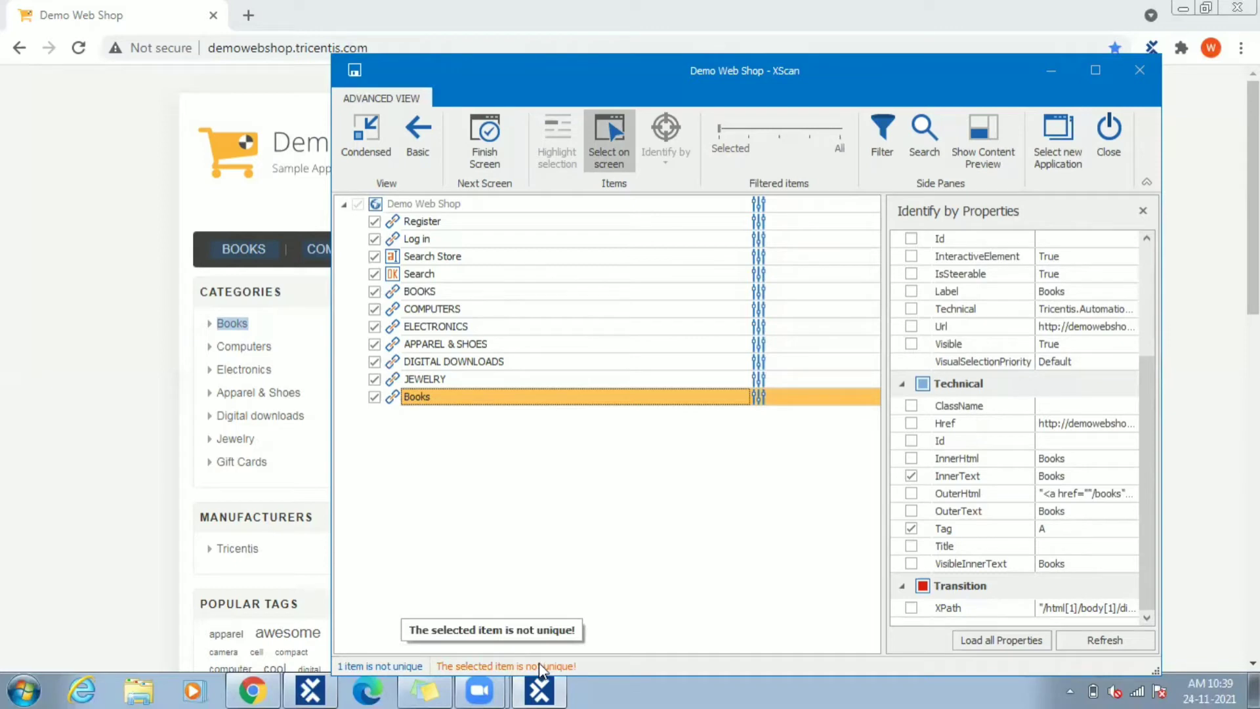
# - Compare with the top-menu BOOKS properties and uniqueness, then reselect the sidebar Books item
pyautogui.click(551, 292)
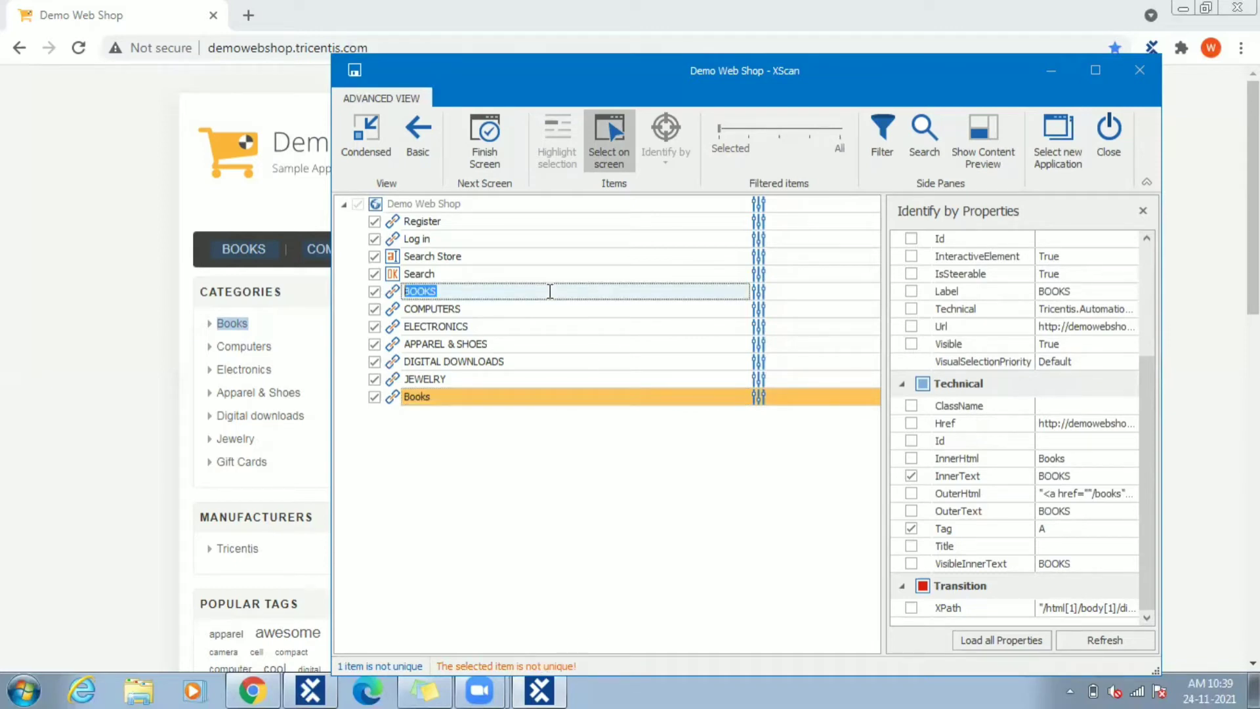
pyautogui.click(1055, 476)
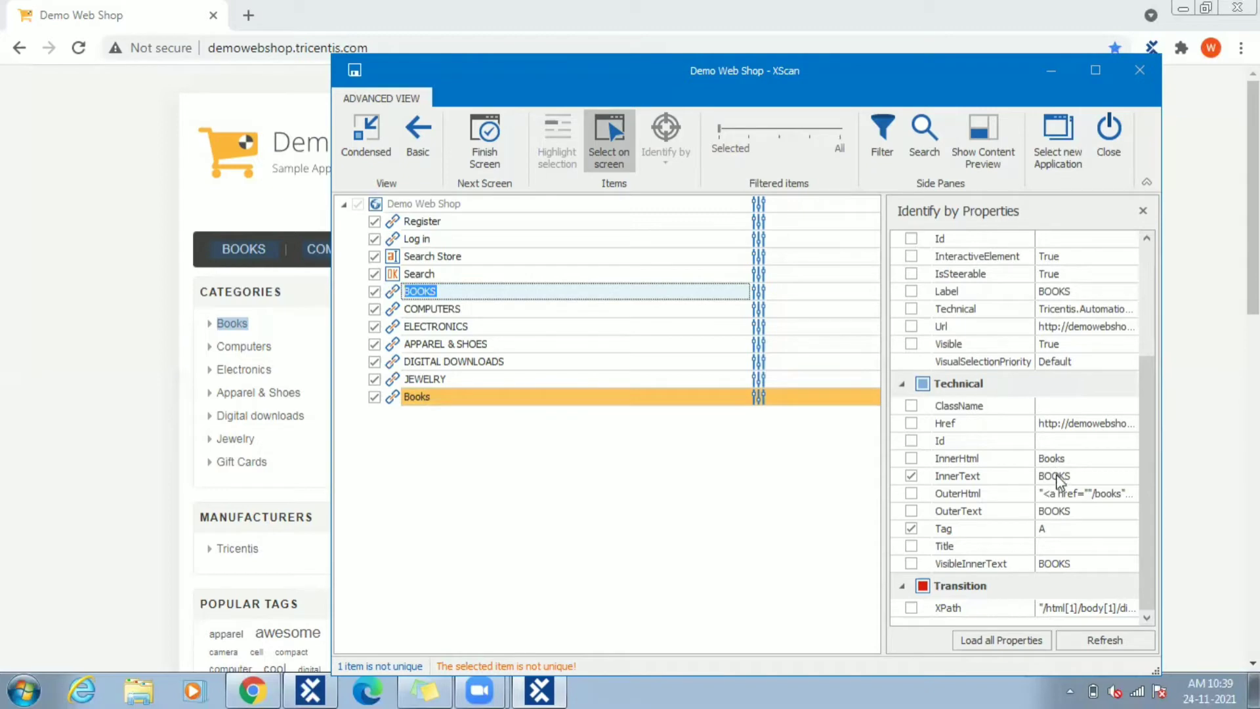
pyautogui.click(574, 397)
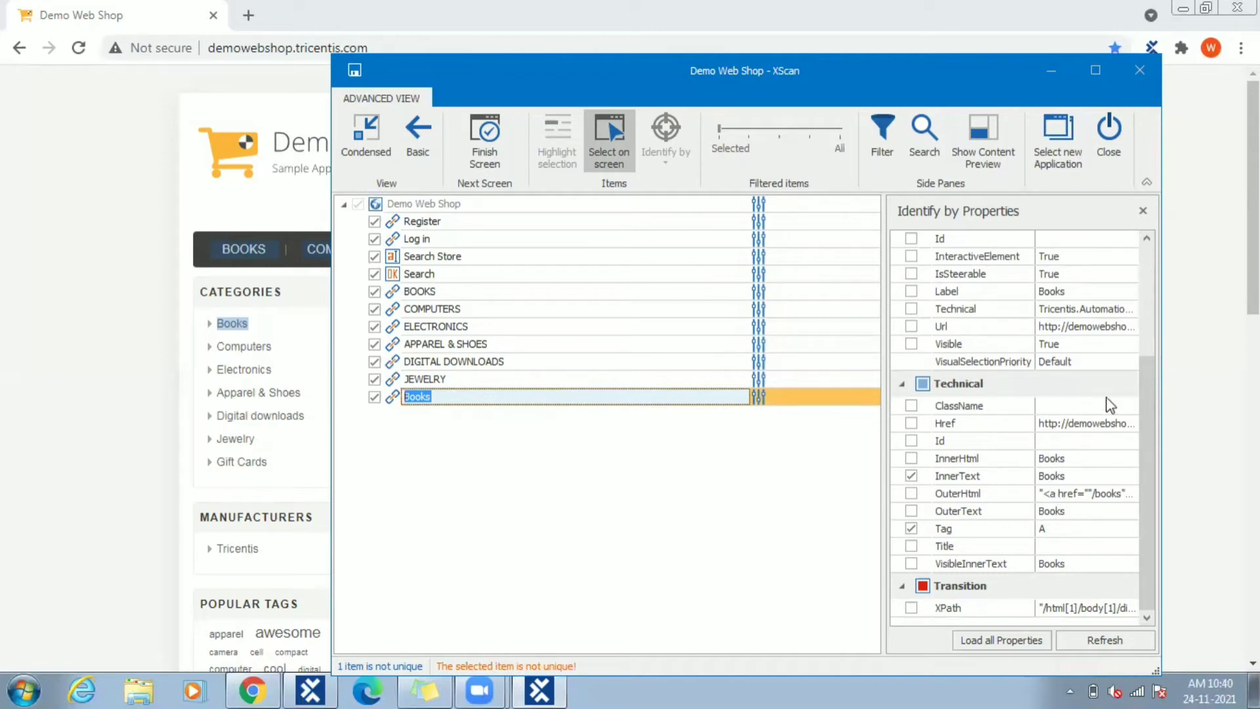
# - Add then revert Label and VisibleInnerText as identifying properties for the sidebar Books link
pyautogui.click(911, 292)
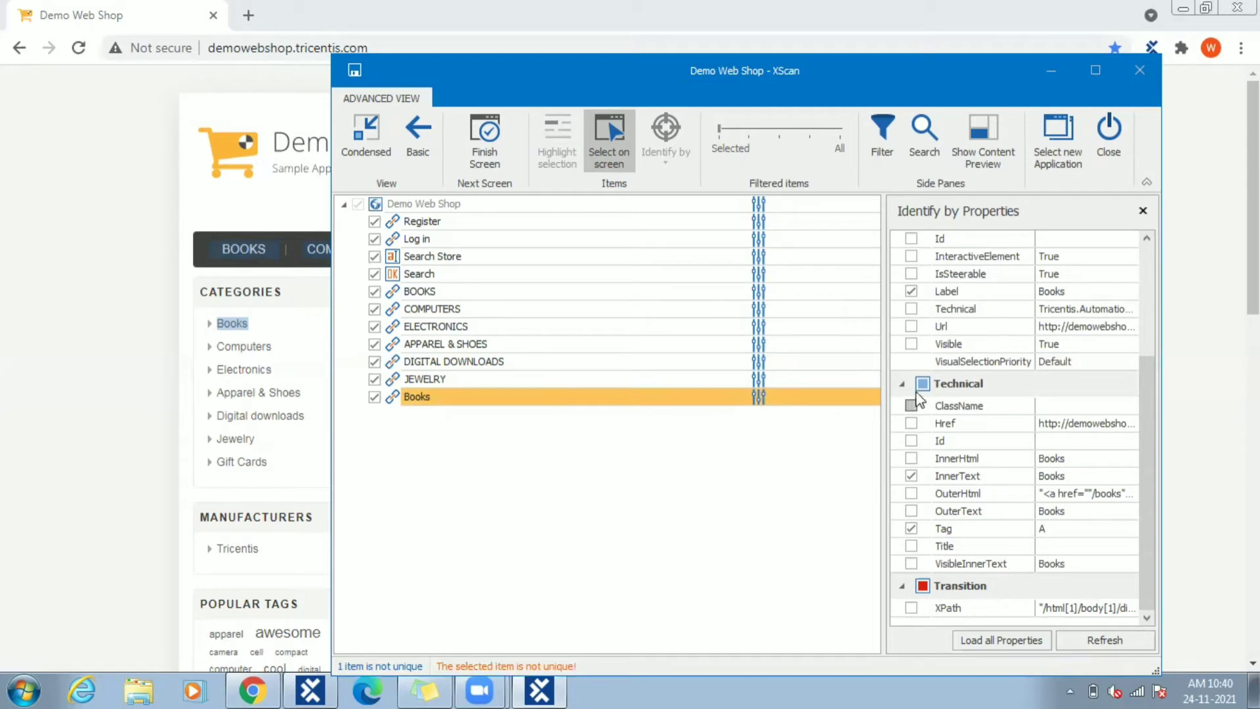
pyautogui.click(911, 563)
pyautogui.click(911, 563)
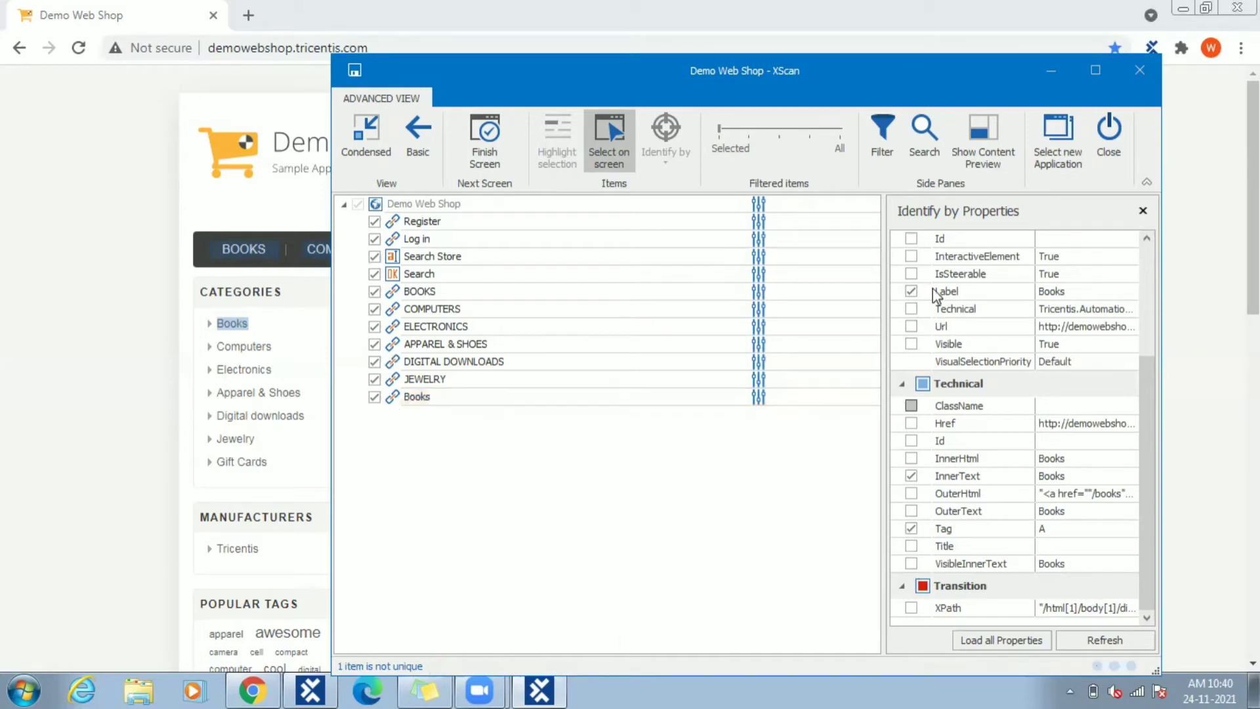
pyautogui.click(911, 291)
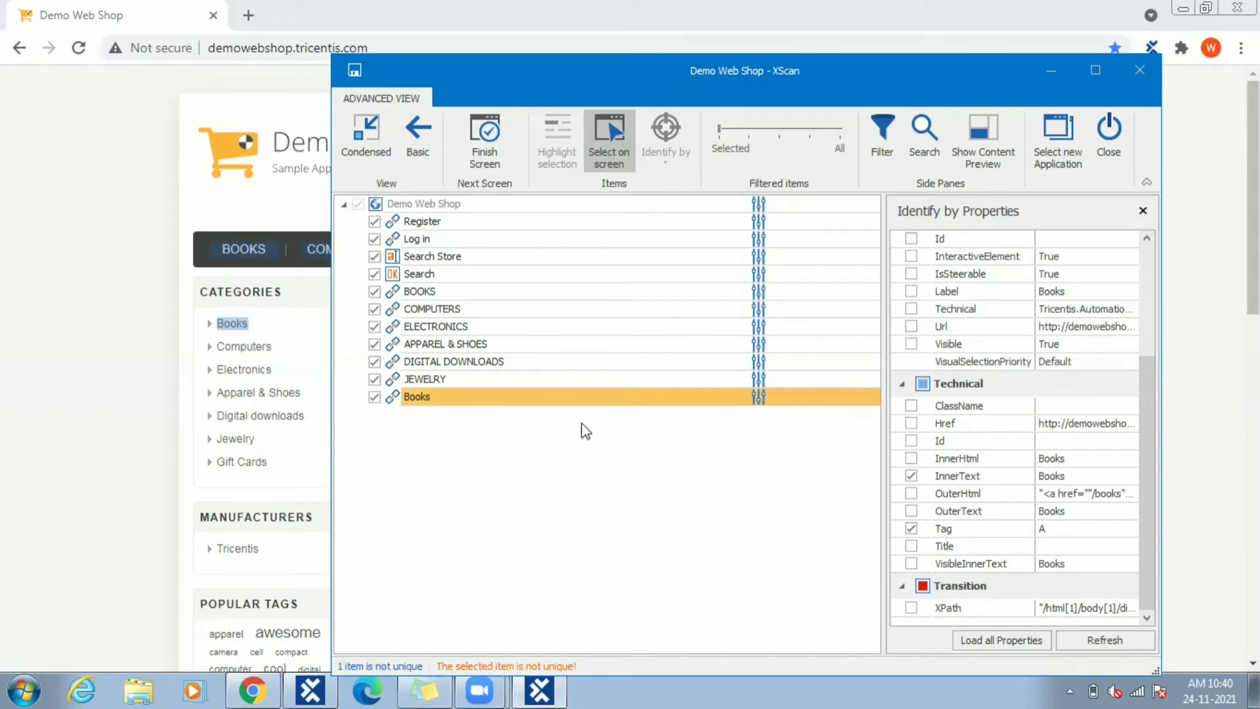
pyautogui.click(416, 396)
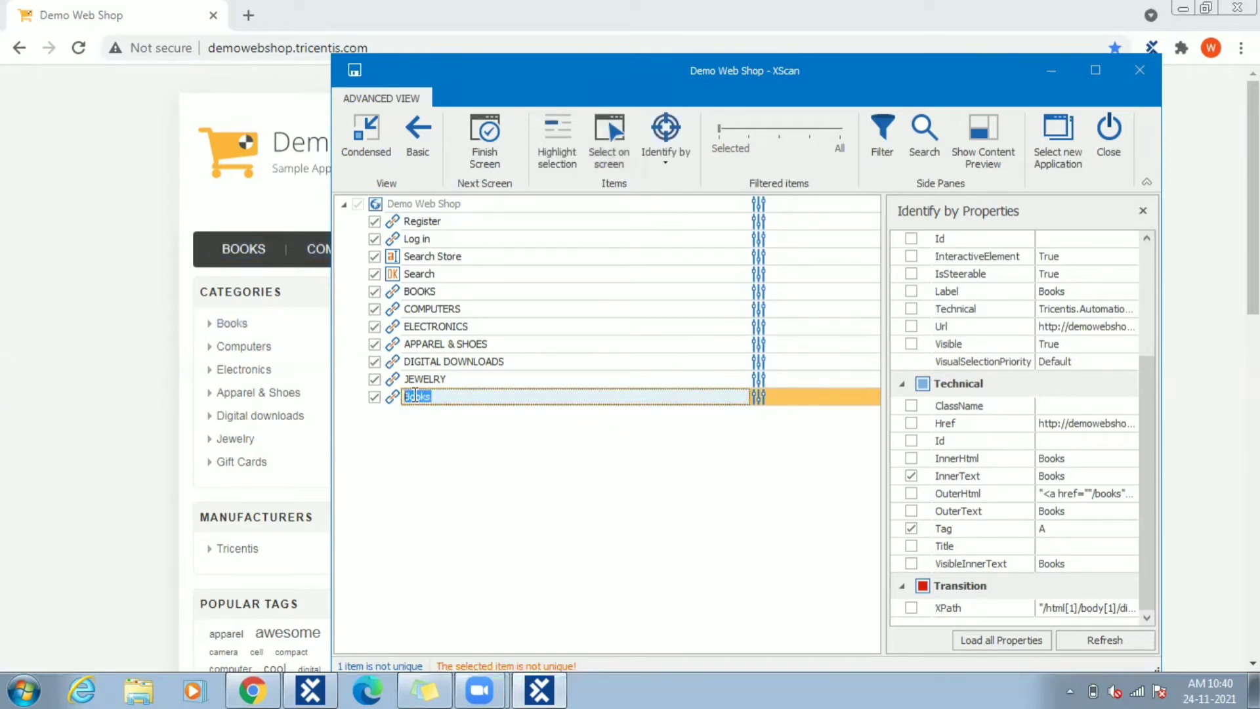
# - Switch the sidebar Books link to Anchor identification and move XScan to reveal the page
pyautogui.click(661, 146)
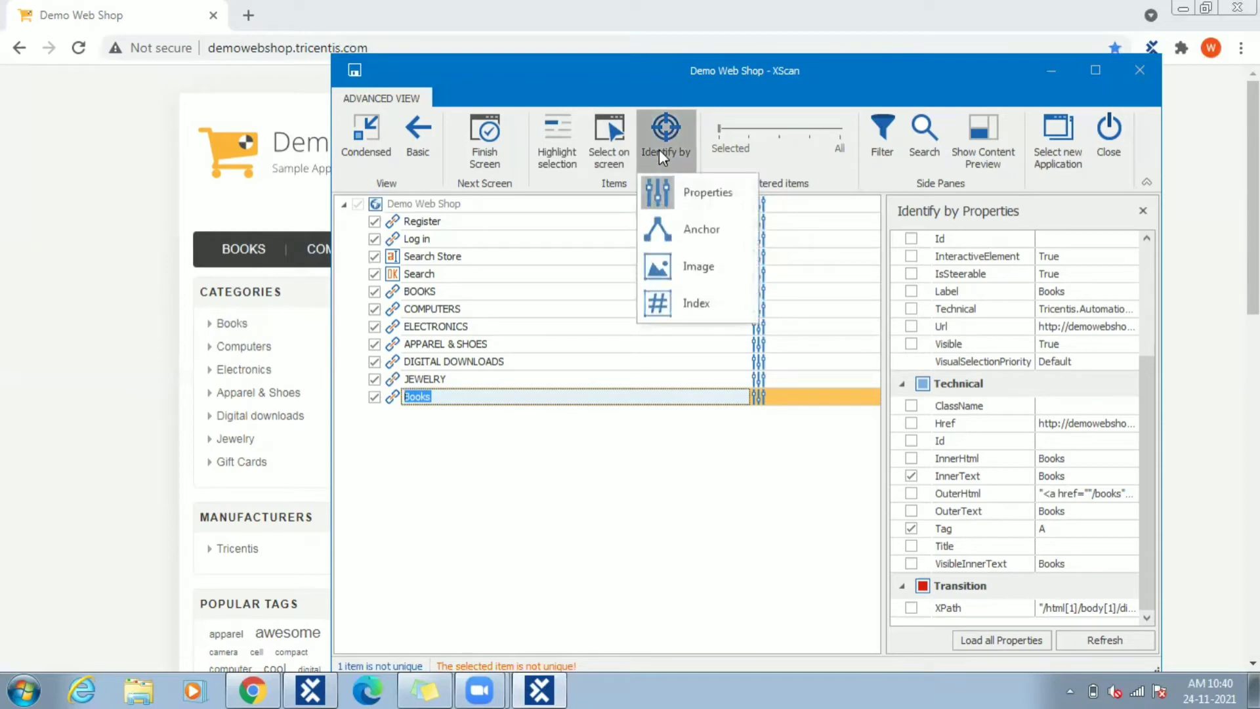
pyautogui.click(686, 228)
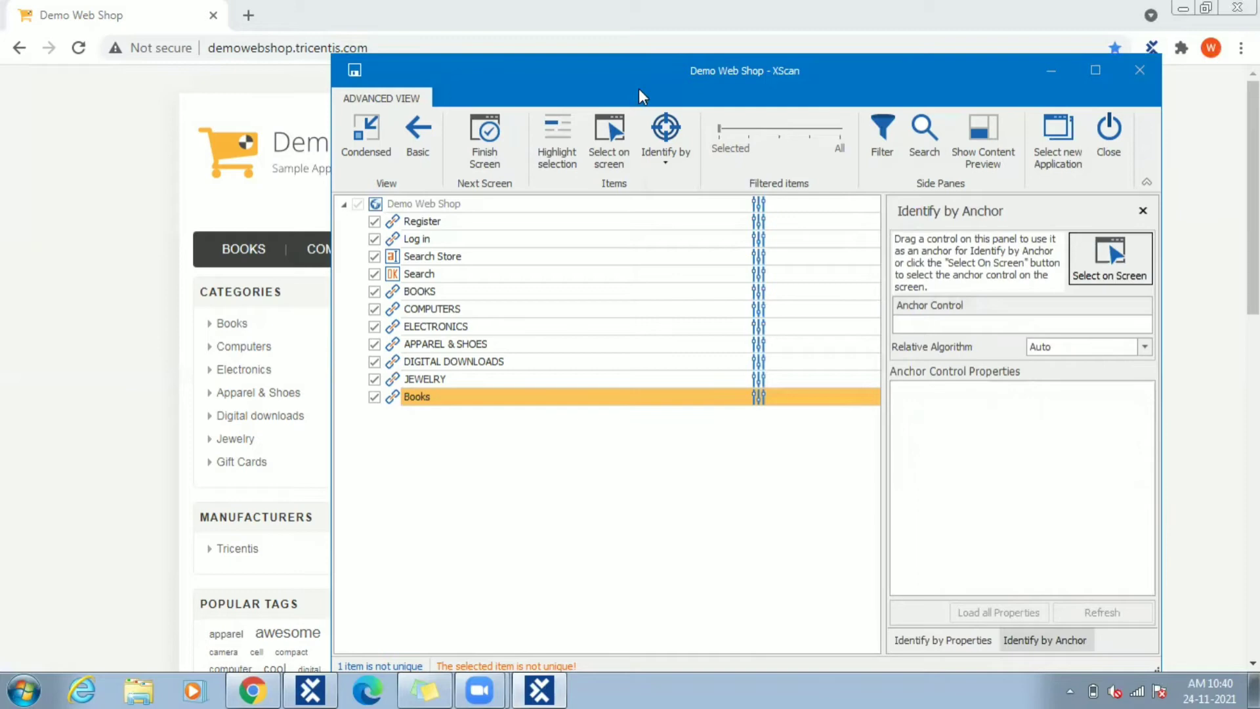
pyautogui.moveTo(627, 90); pyautogui.dragTo(688, 63)
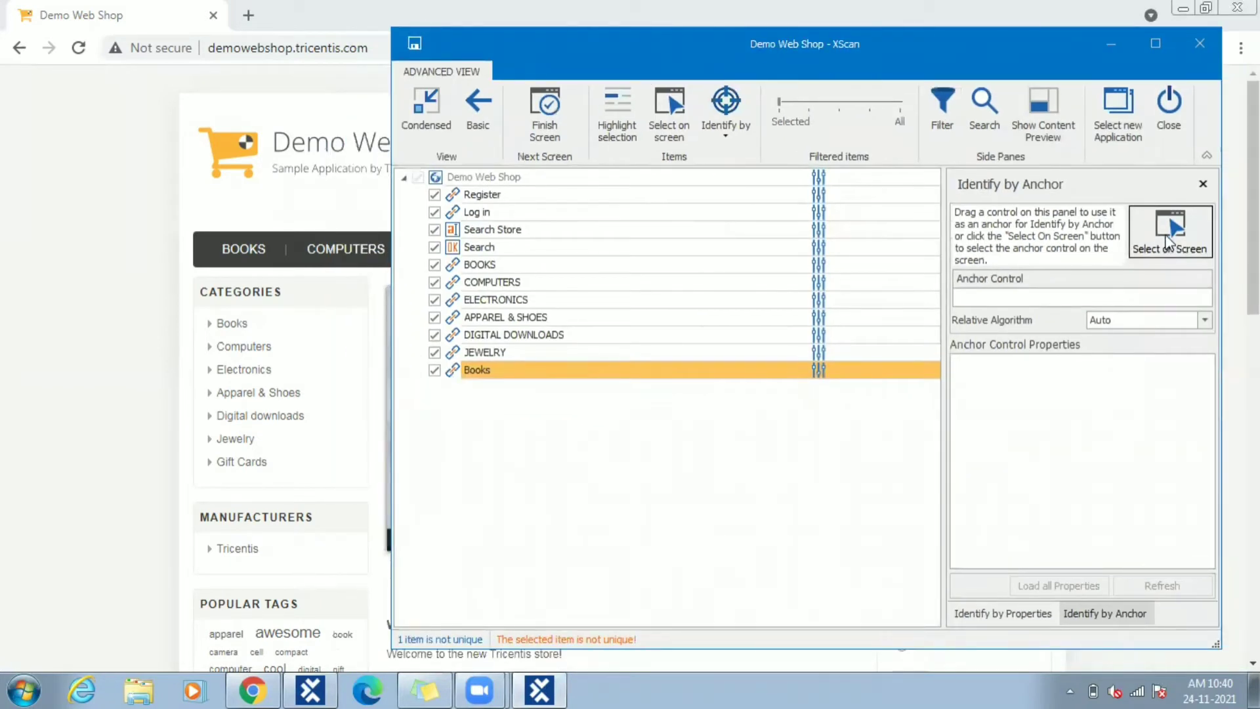
# - Pick the Categories block on the page as the anchor, making Books unique
pyautogui.click(1171, 233)
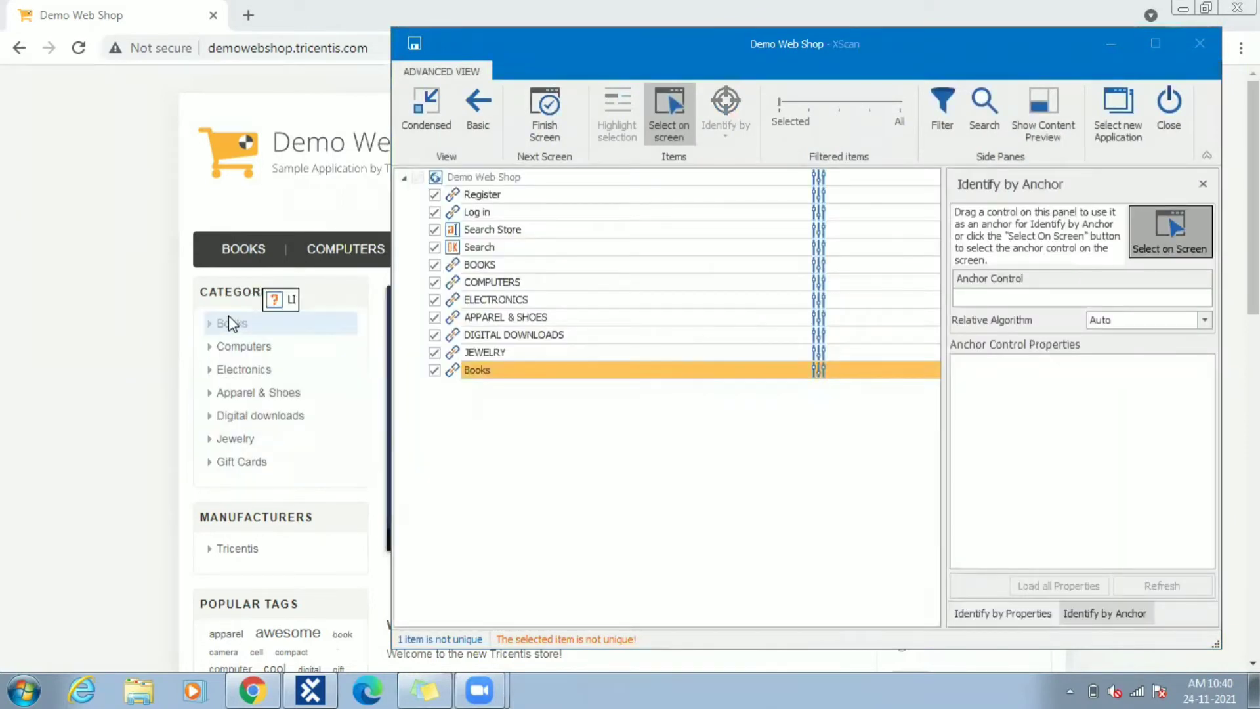
pyautogui.click(238, 325)
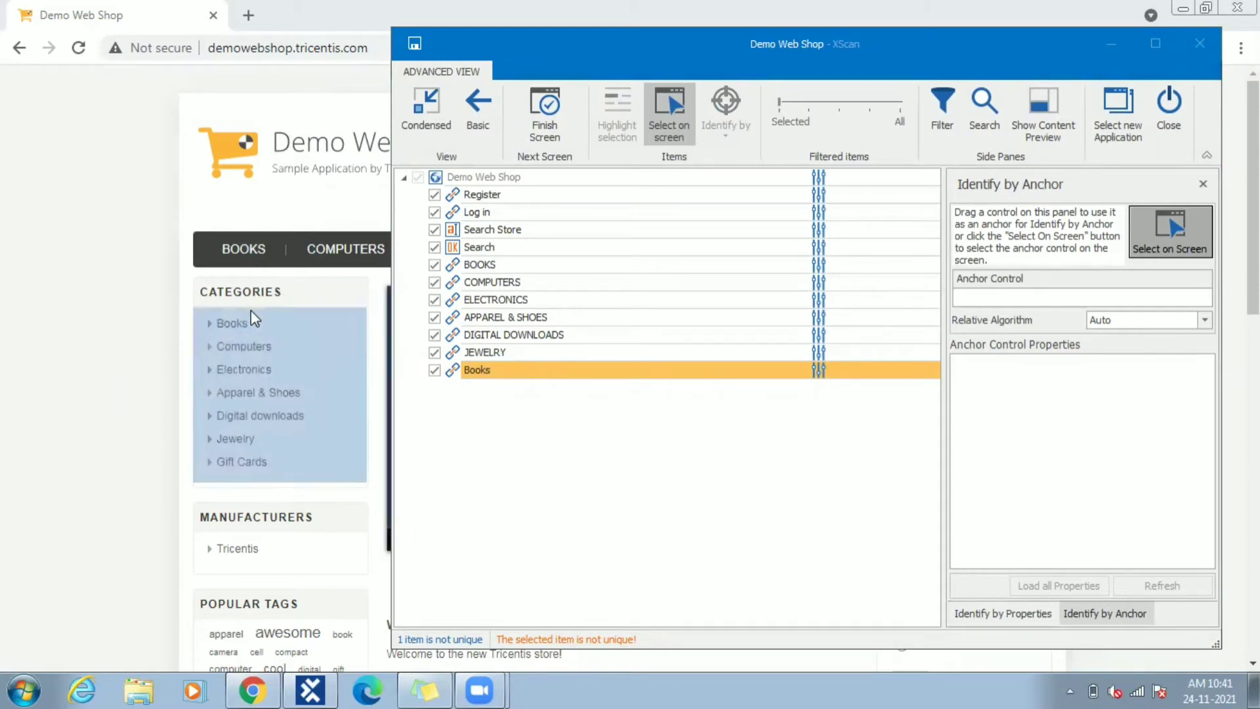
pyautogui.click(252, 315)
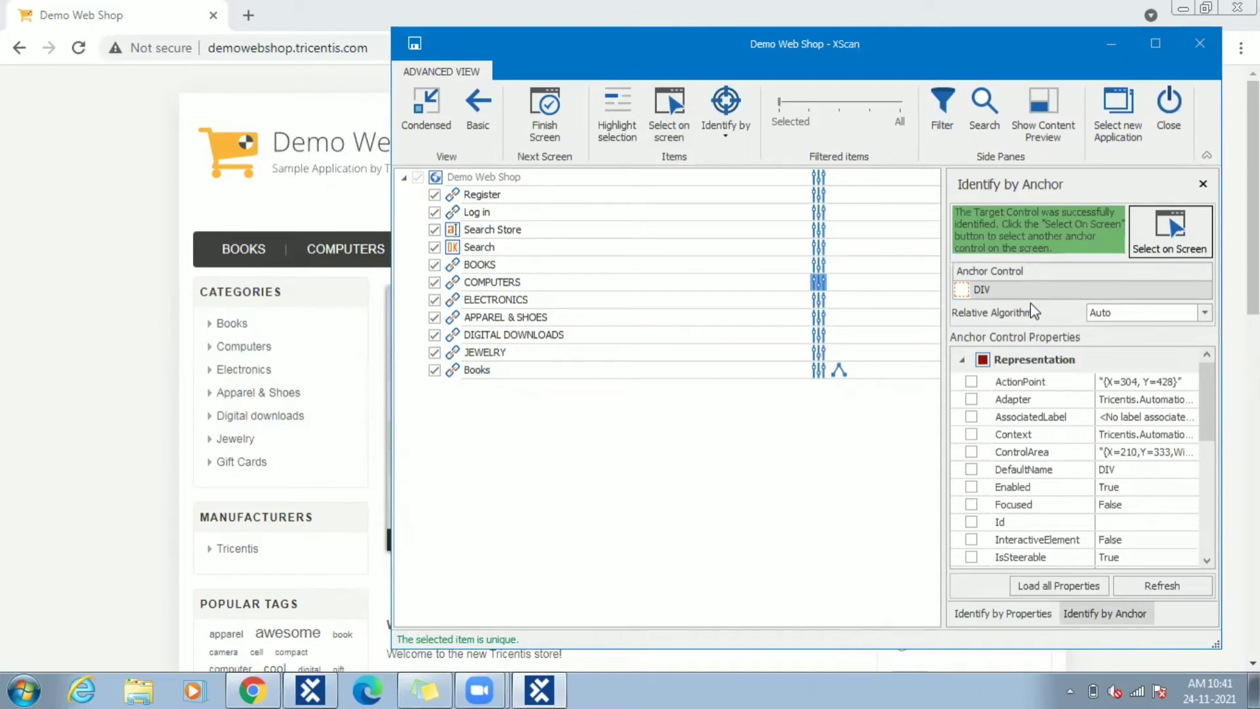
# - Capture the Computers link from the Categories sidebar and select it for inspection
pyautogui.click(484, 177)
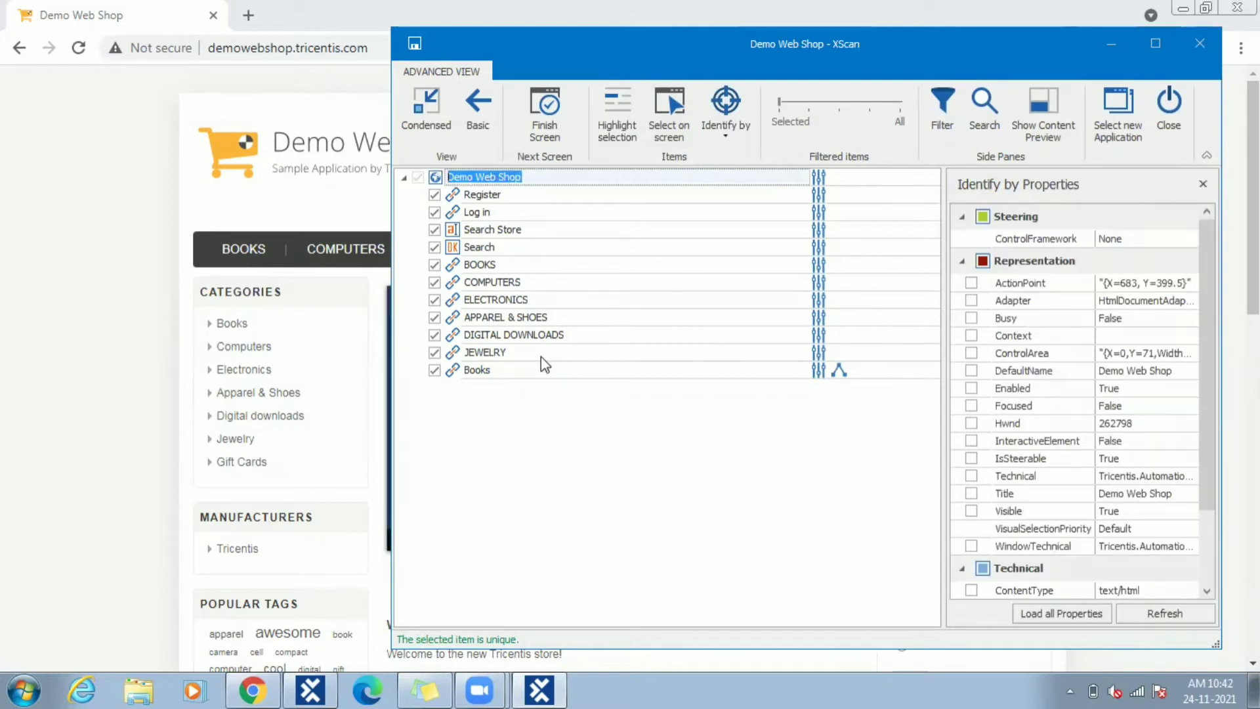
pyautogui.click(659, 131)
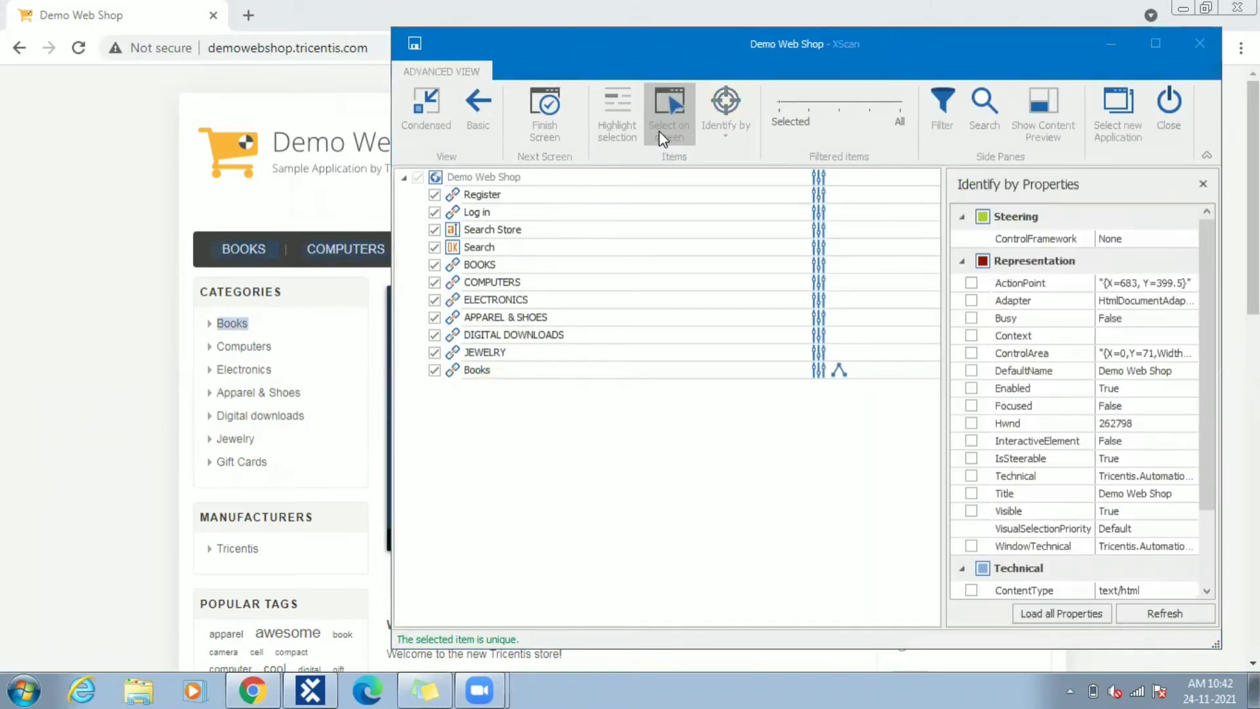
pyautogui.click(252, 349)
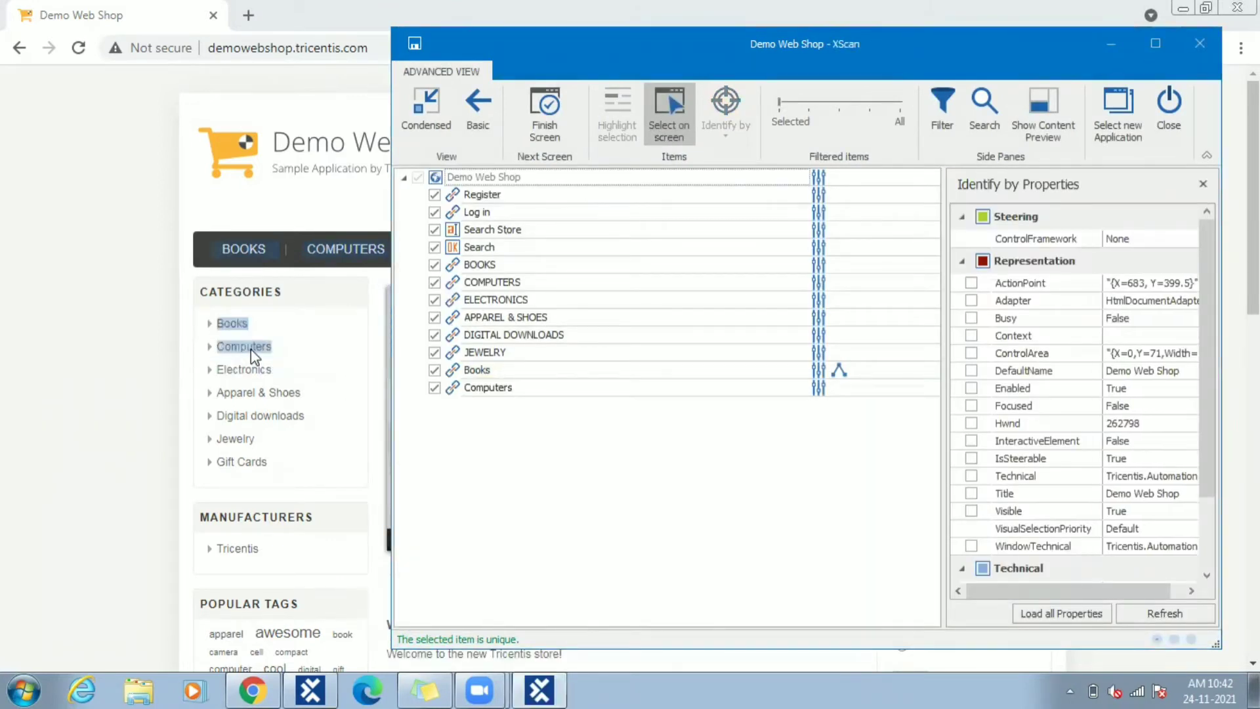
pyautogui.click(632, 387)
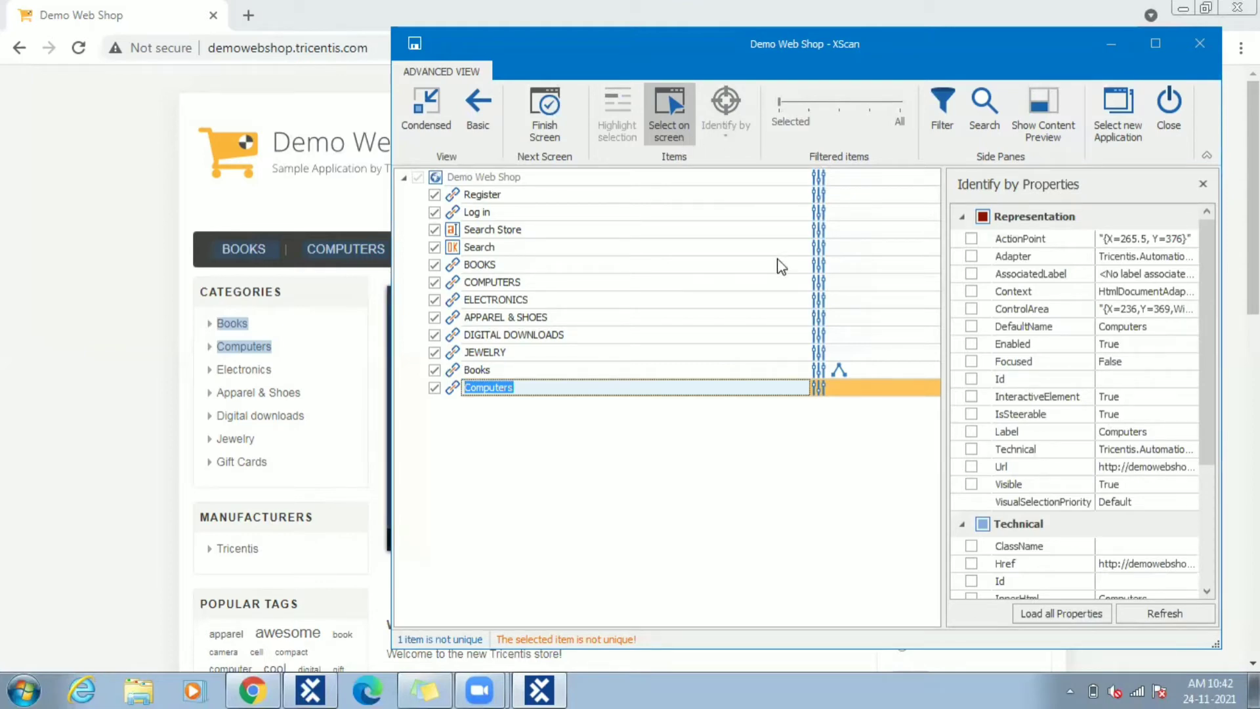
# - Stop on-screen picking and switch the Computers link to Anchor identification
pyautogui.click(670, 115)
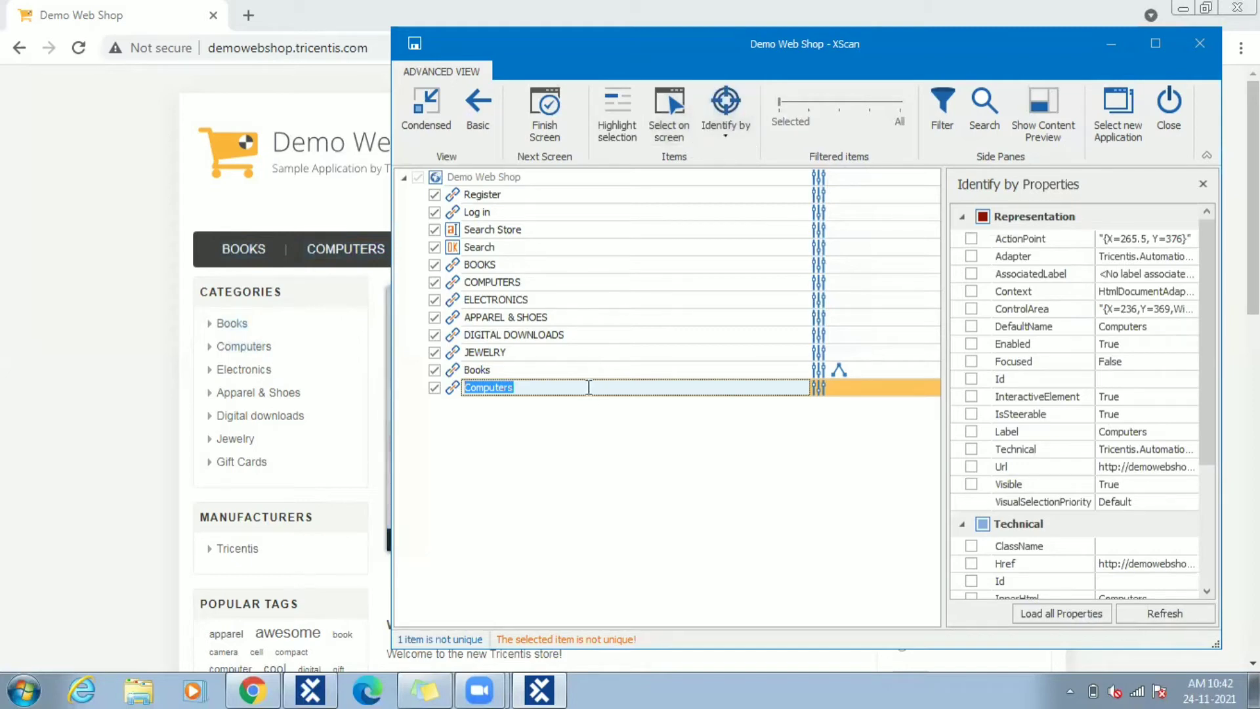
pyautogui.click(725, 128)
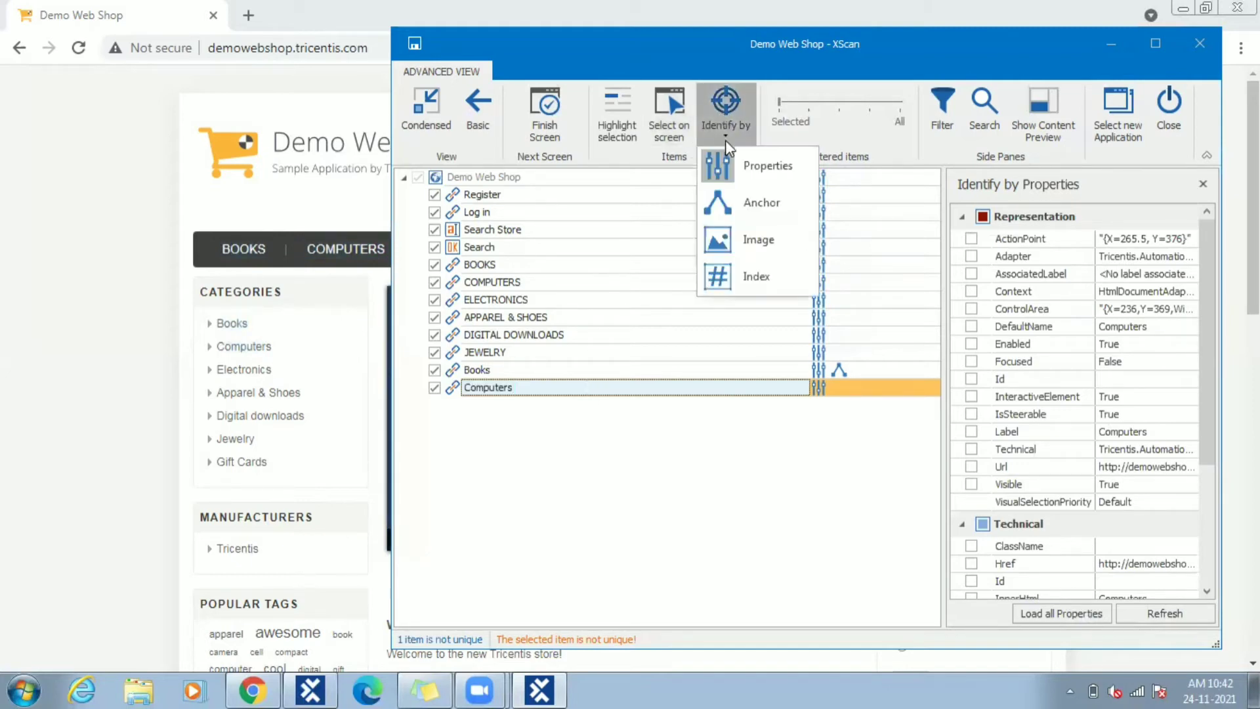
pyautogui.click(748, 202)
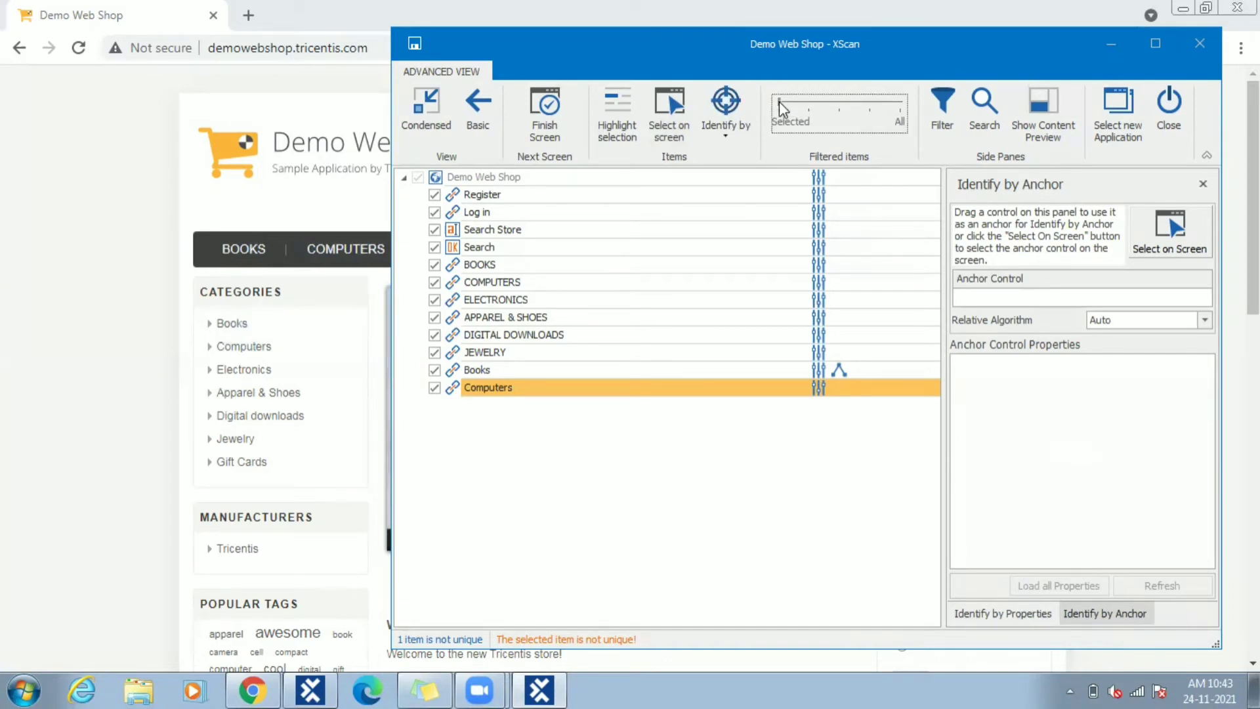
# - Show all hierarchy elements and drag the Categories heading in as the anchor control
pyautogui.moveTo(778, 102); pyautogui.dragTo(899, 101)
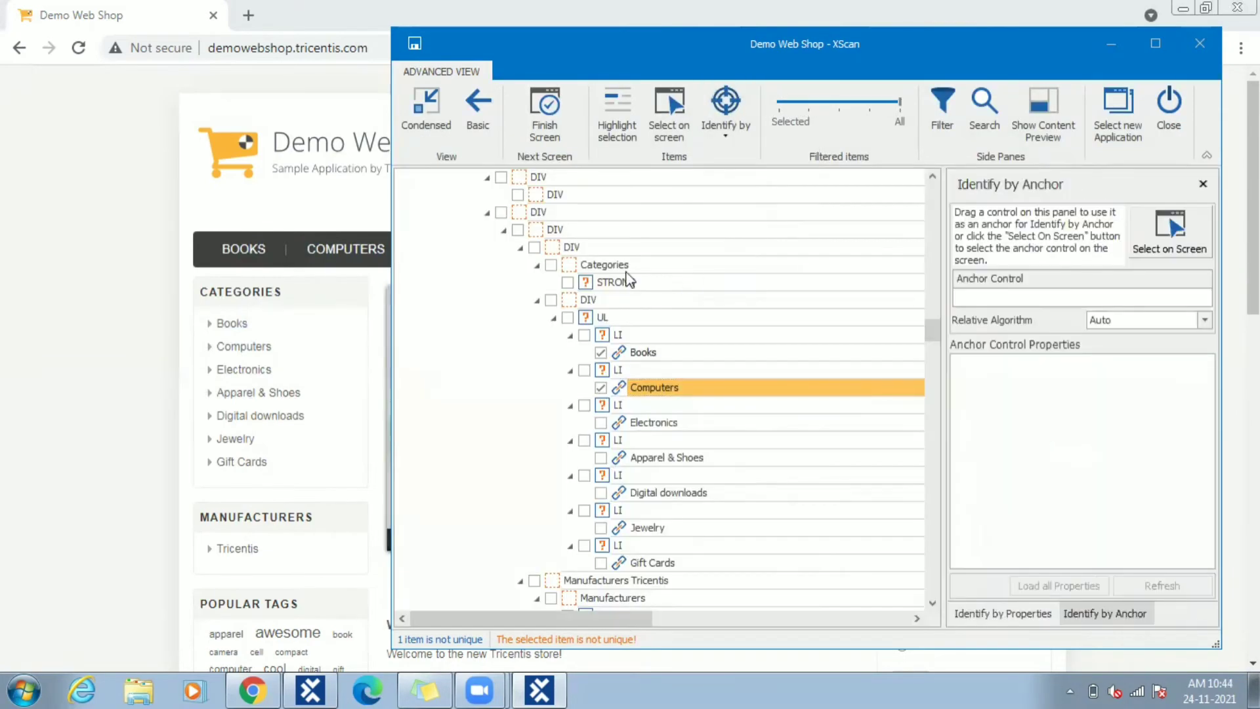
pyautogui.moveTo(591, 265); pyautogui.dragTo(987, 295)
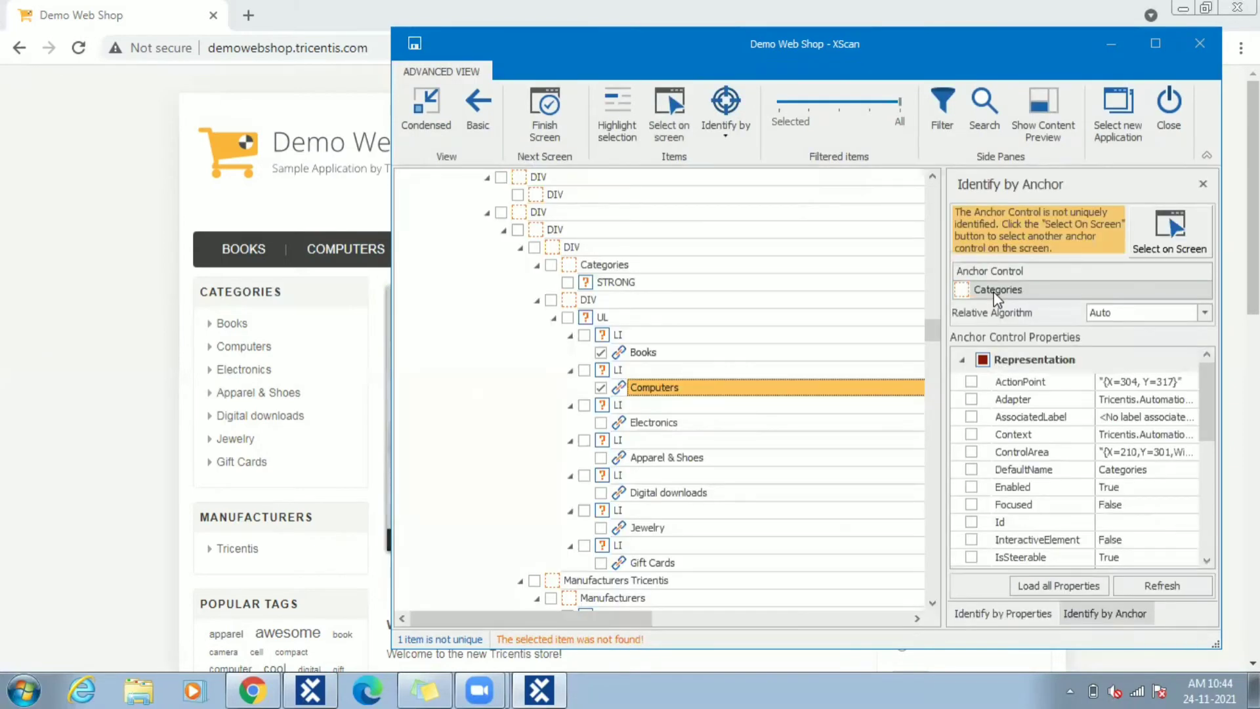
# - Remove the non-unique Categories anchor from the Computers link
pyautogui.rightClick(996, 293)
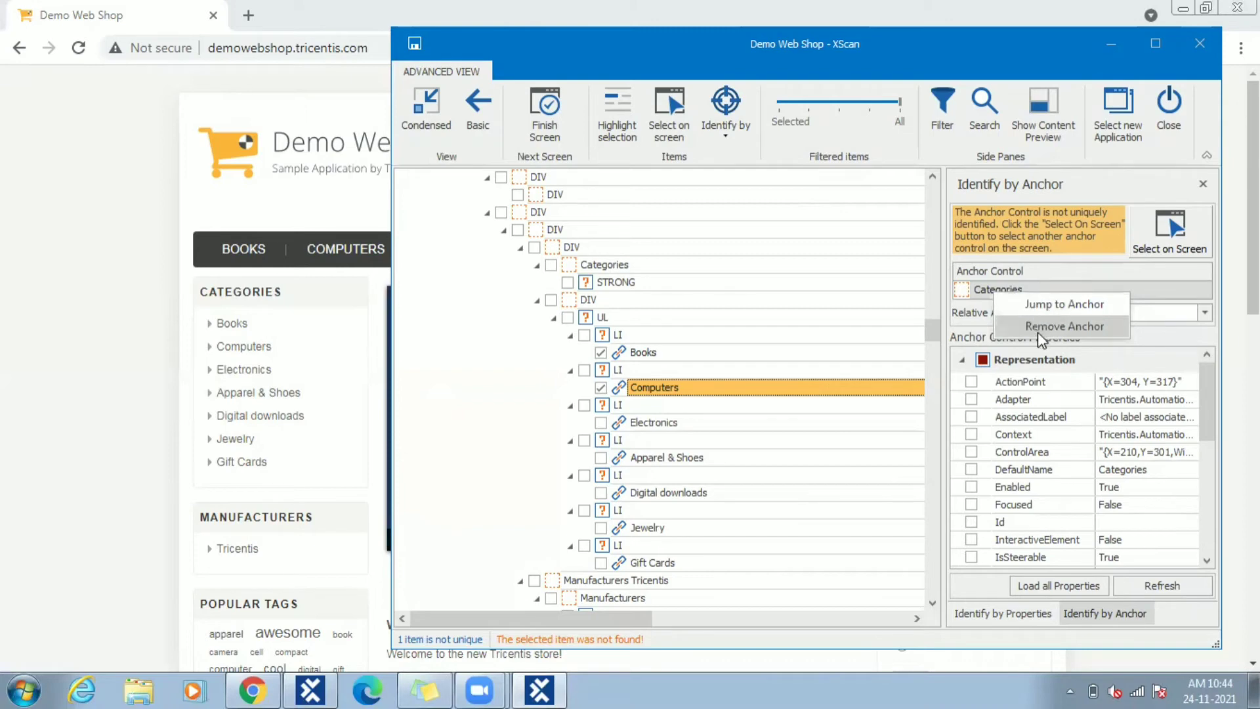
pyautogui.rightClick(1028, 292)
pyautogui.click(1071, 321)
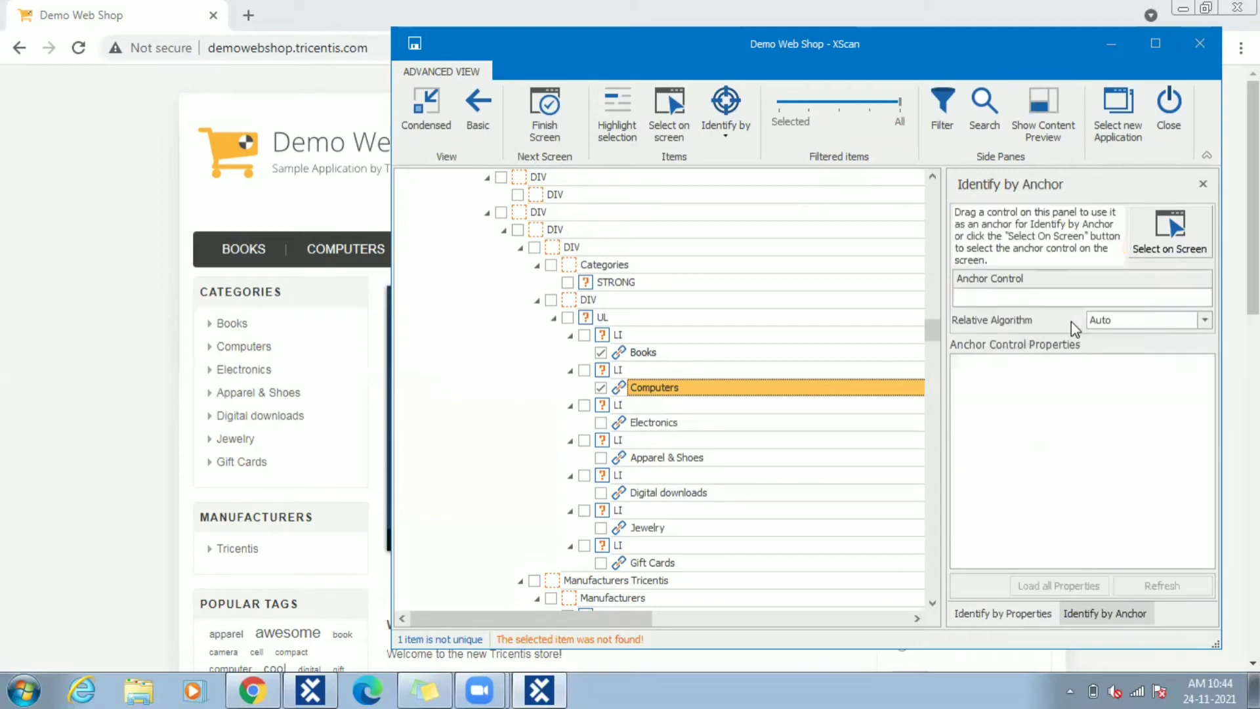
# - Set the DIV container under Categories as the anchor, making the Computers link unique
pyautogui.click(588, 300)
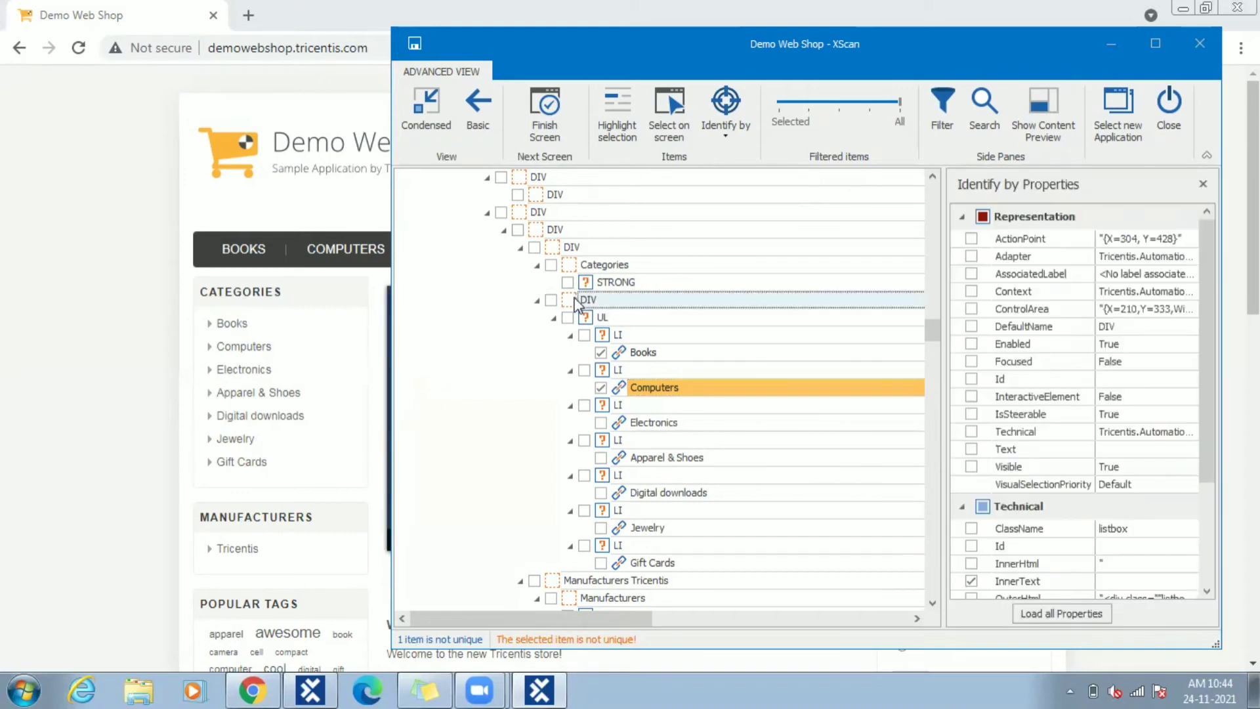
pyautogui.click(616, 117)
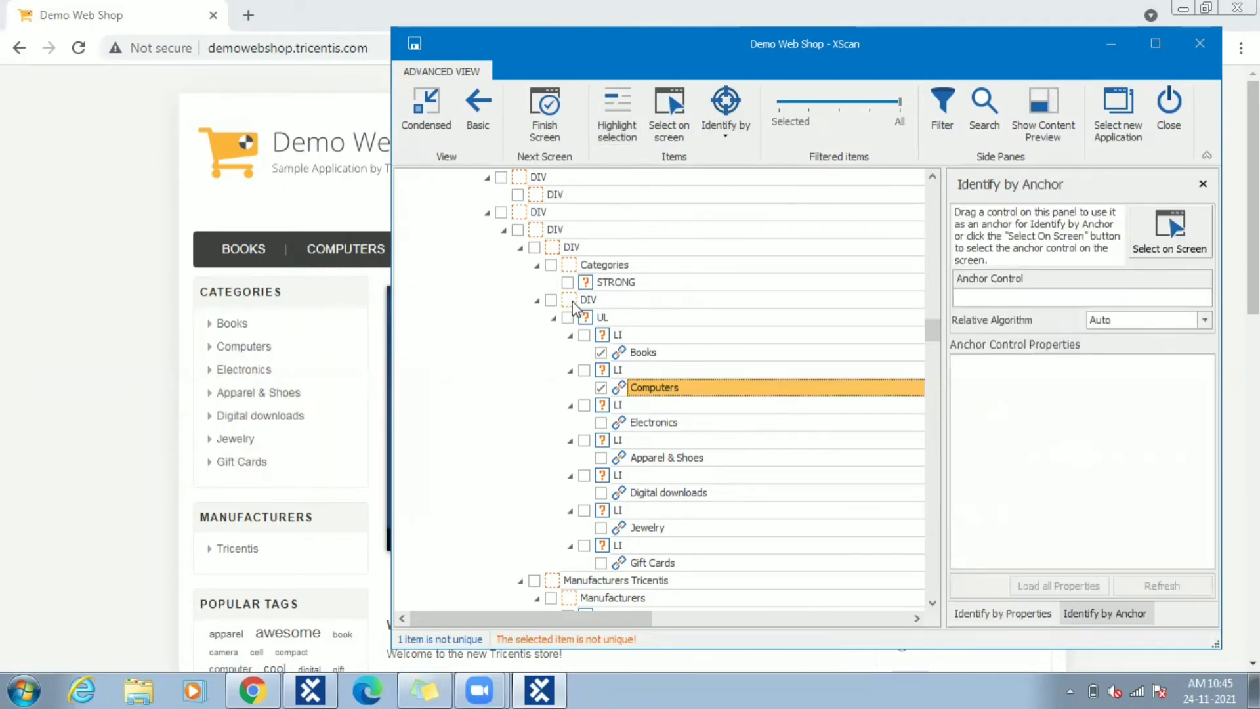
pyautogui.moveTo(588, 299); pyautogui.dragTo(999, 293)
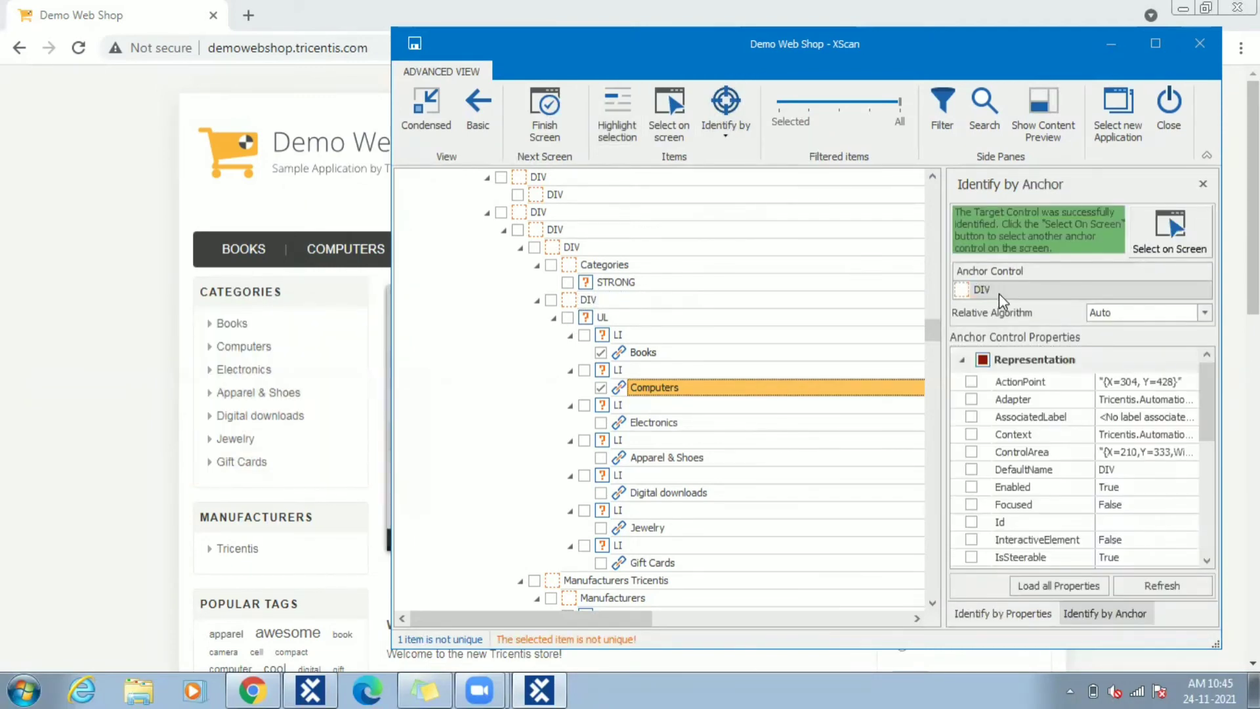
pyautogui.click(1000, 294)
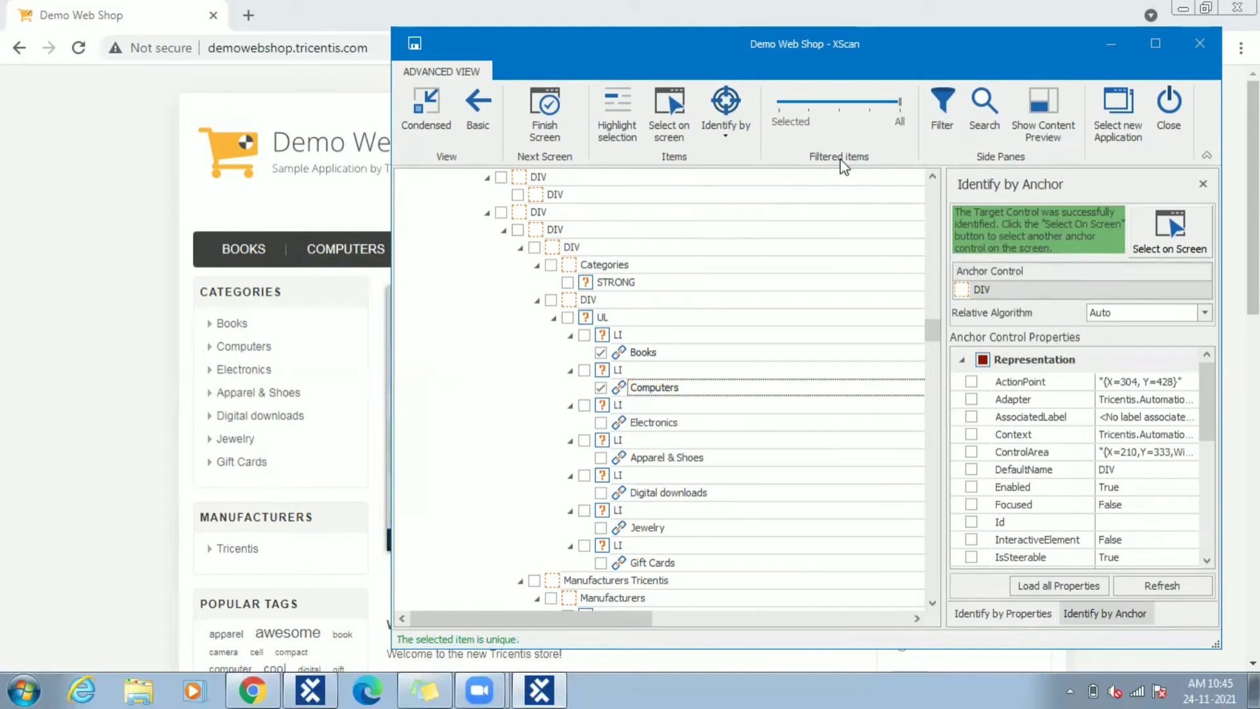
pyautogui.click(738, 128)
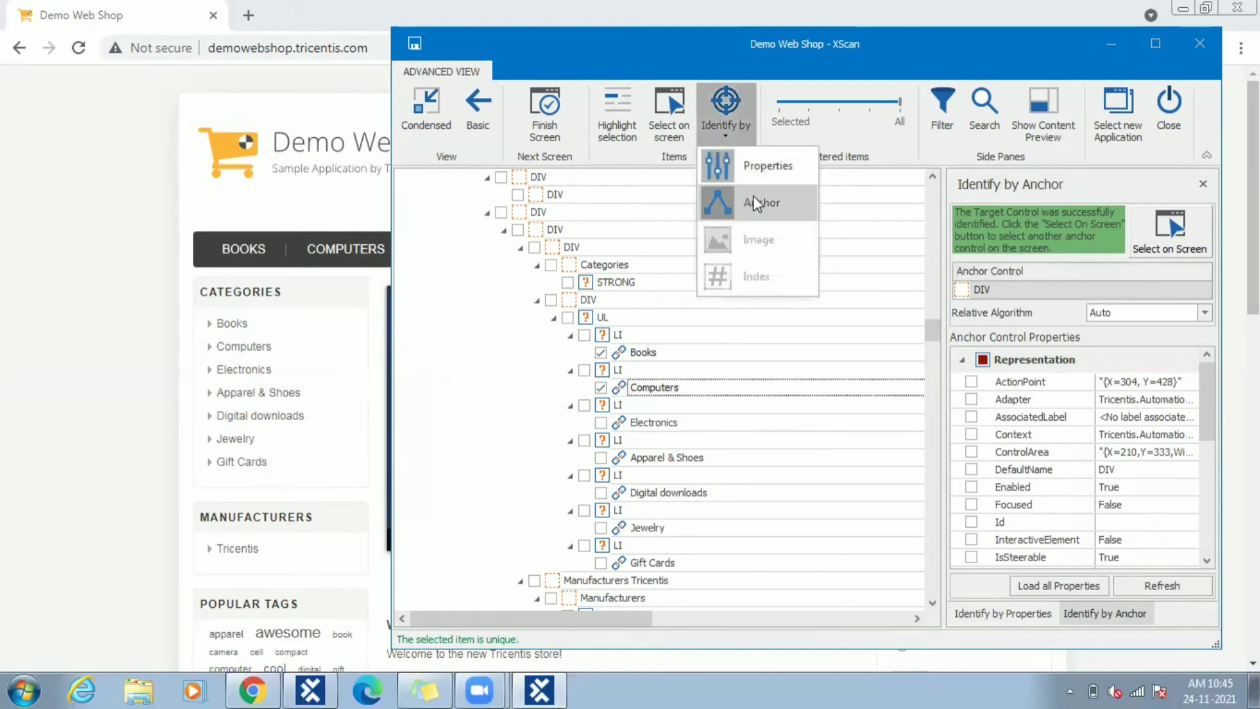
pyautogui.click(1075, 273)
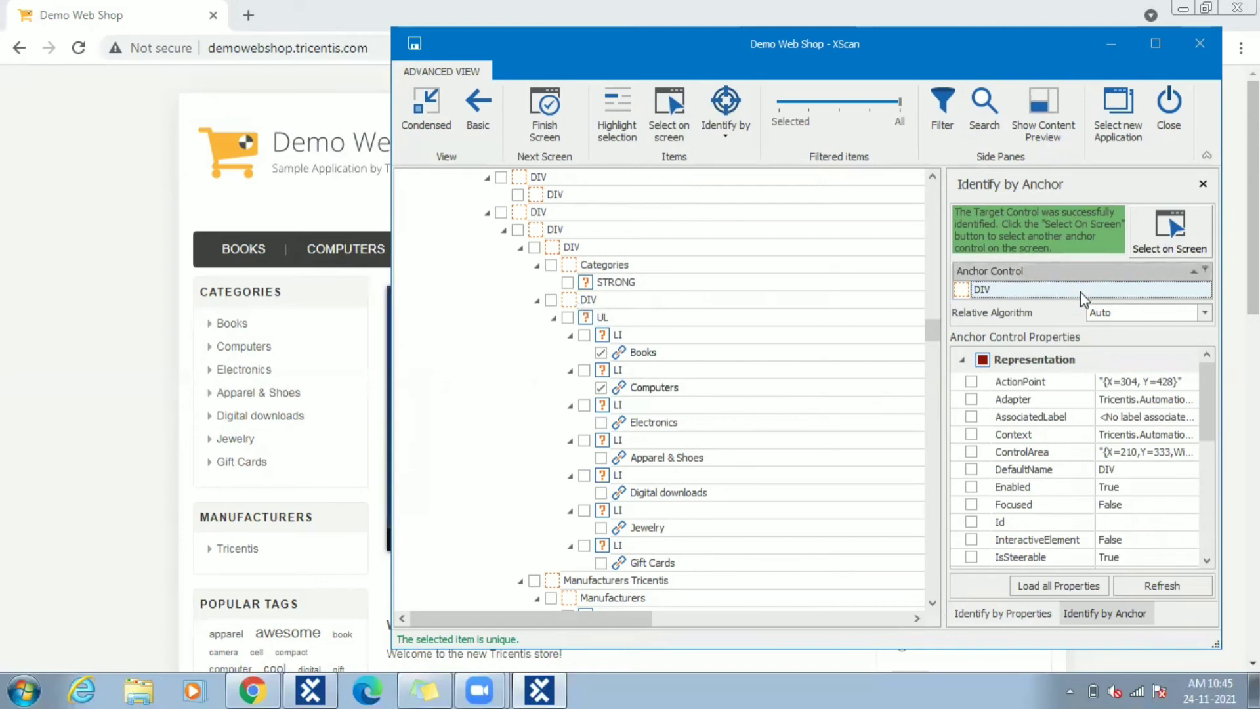
# - Capture the Electronics sidebar link, select it, and view its identification method options
pyautogui.click(670, 114)
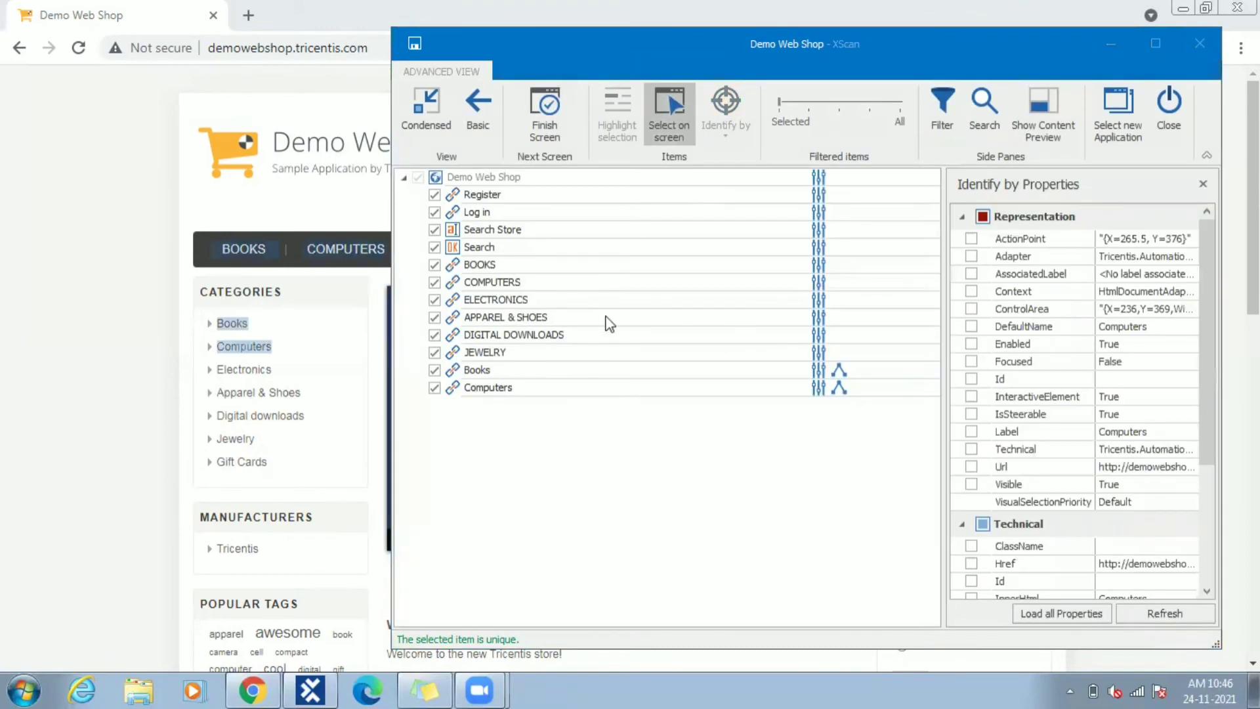
pyautogui.click(244, 370)
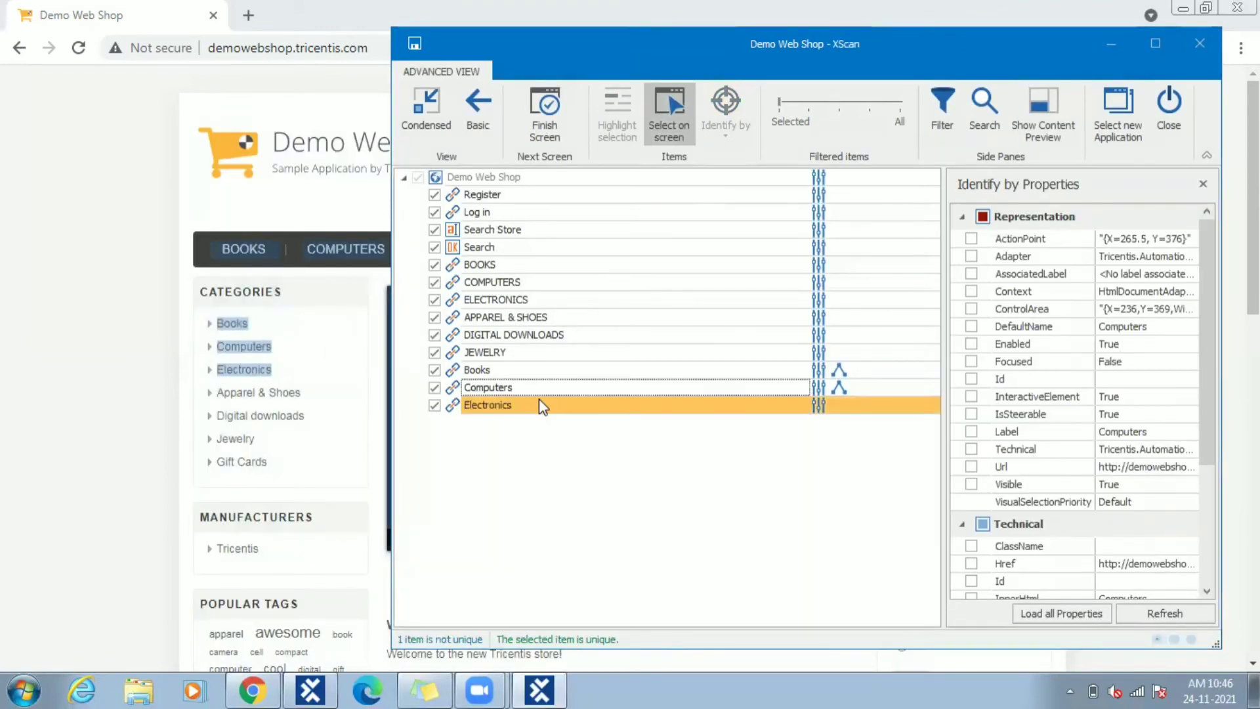
pyautogui.click(487, 405)
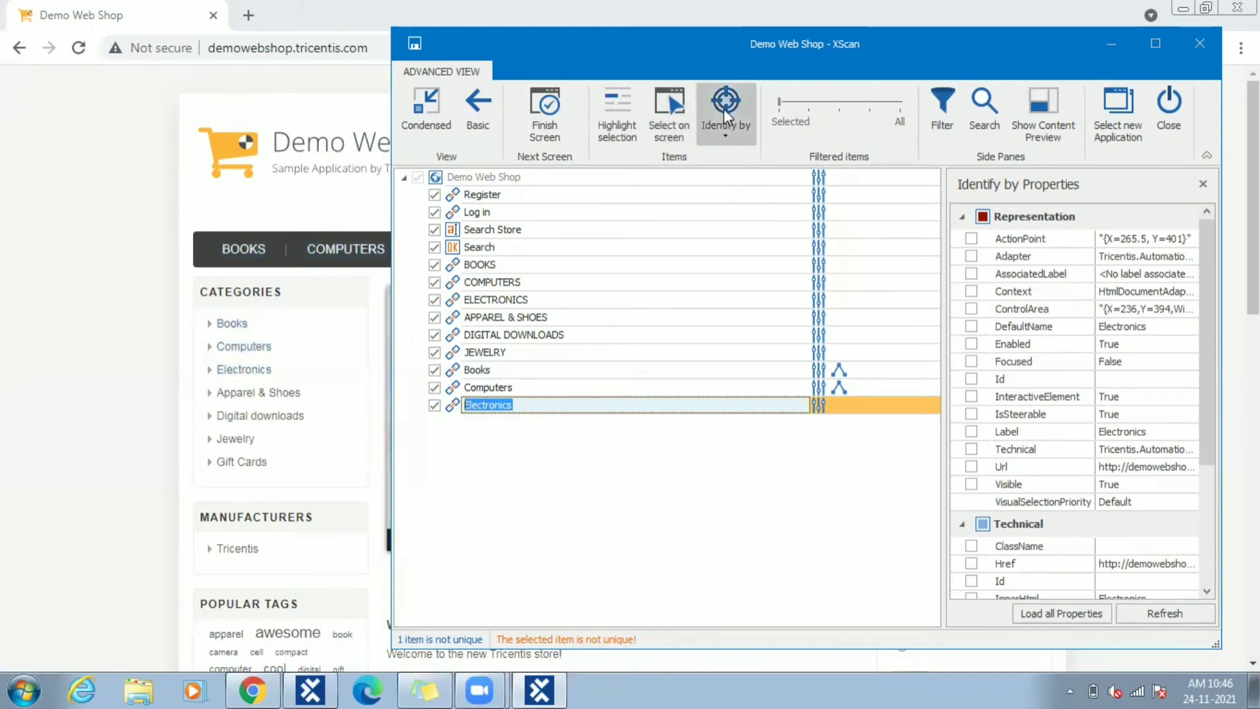
pyautogui.click(725, 135)
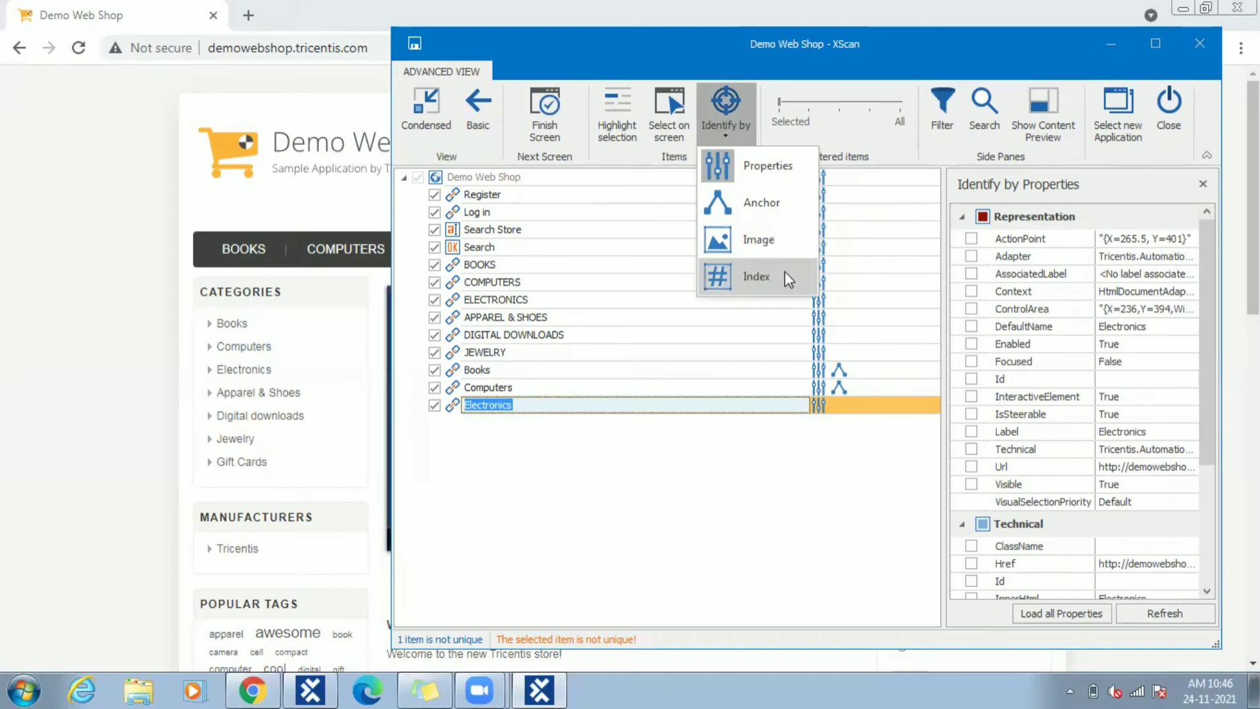
# - Identify the Electronics link by its captured image and resume picking elements on screen
pyautogui.click(759, 240)
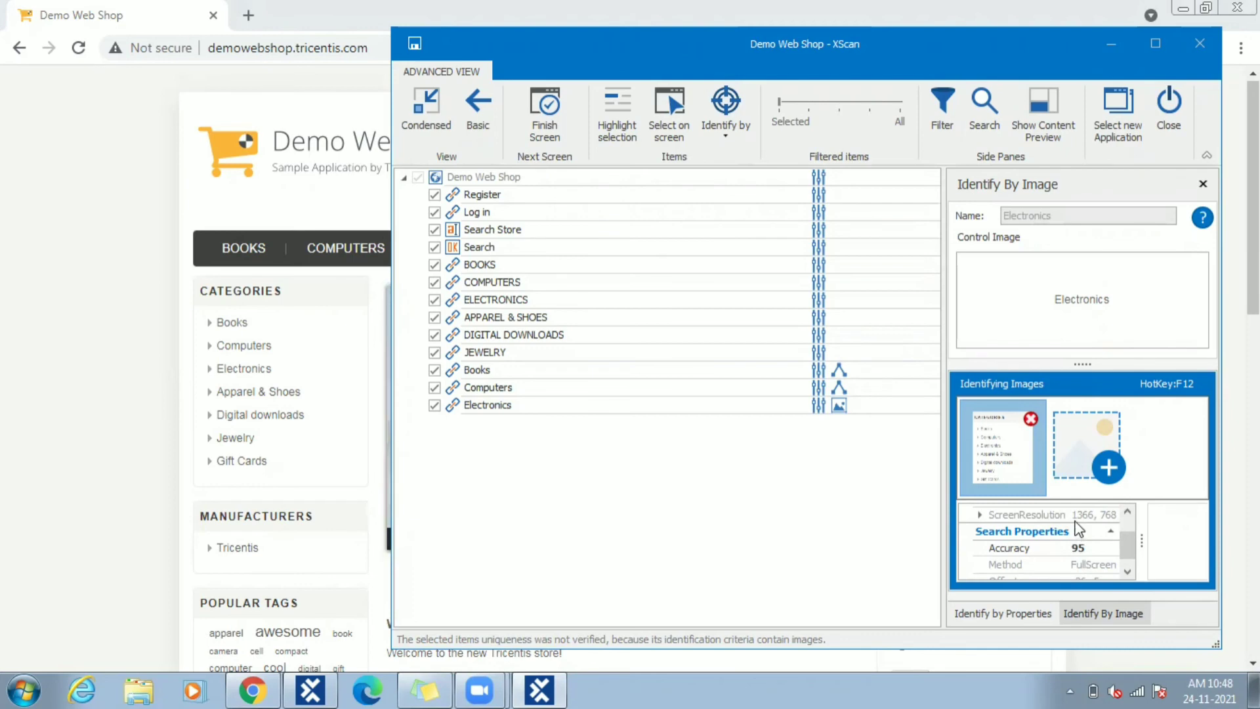
pyautogui.click(721, 177)
pyautogui.click(675, 131)
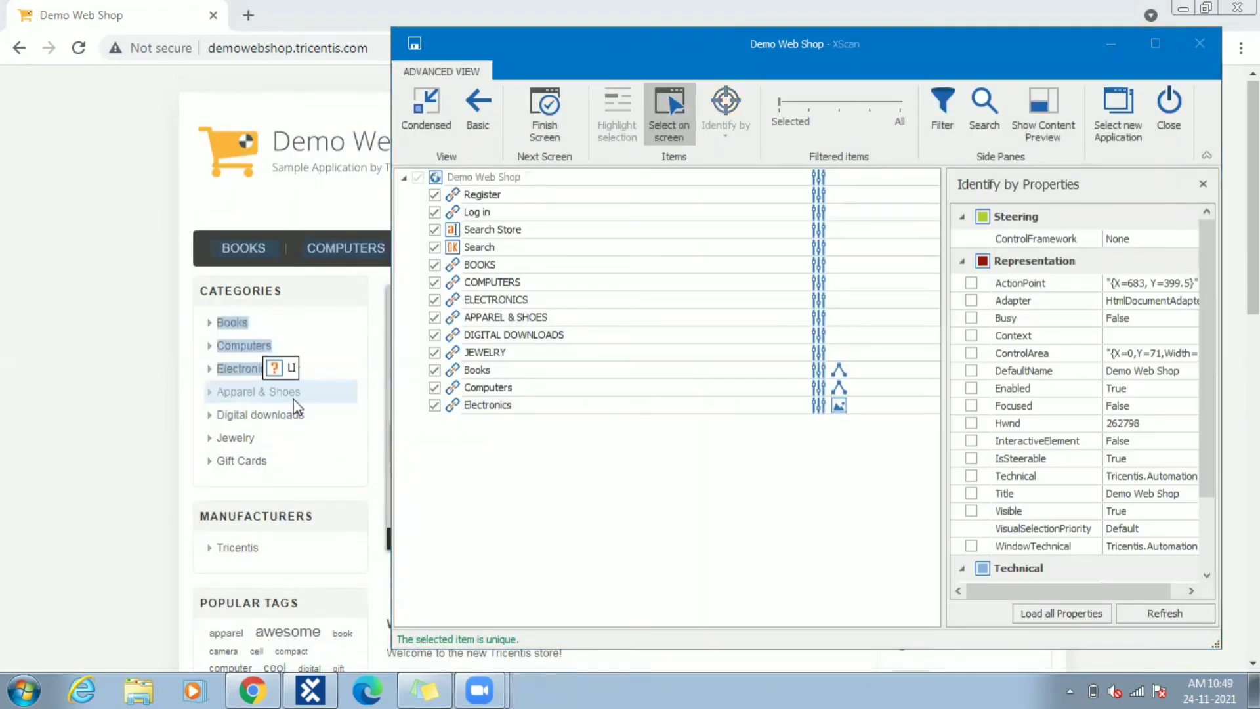
# - Add the Apparel & Shoes link and choose index identification, showing Index 2 (of 2)
pyautogui.click(258, 391)
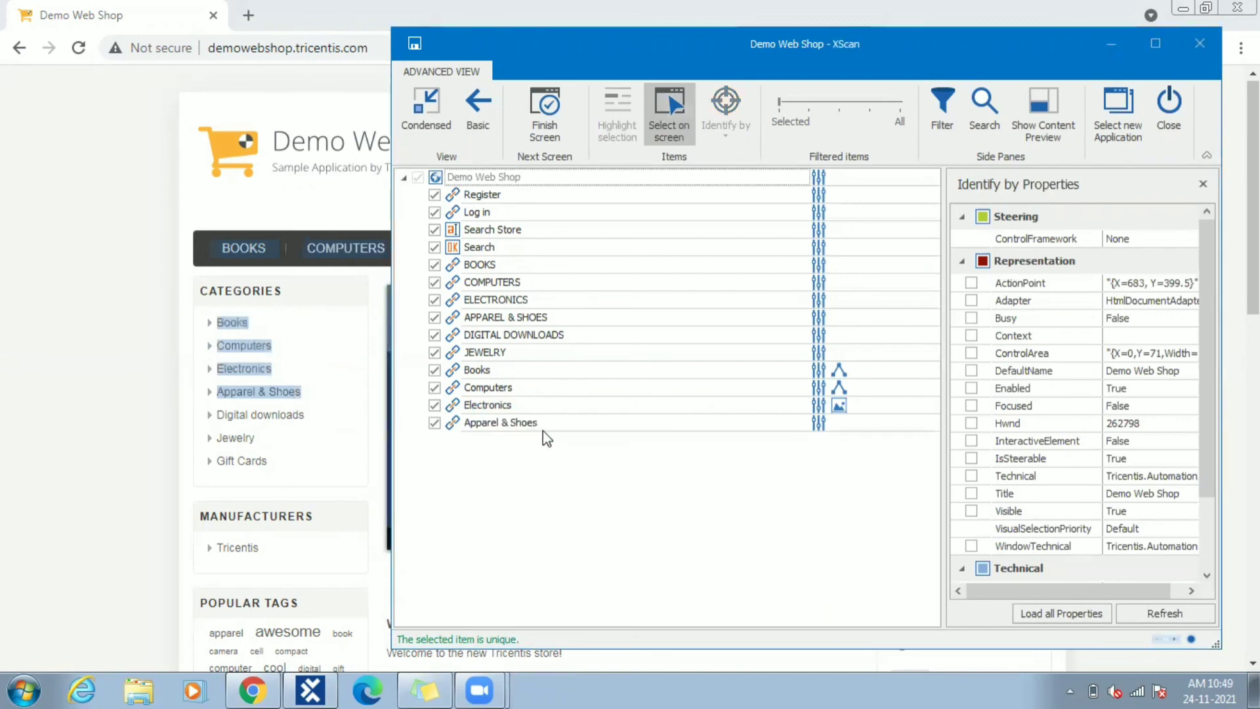
pyautogui.click(502, 422)
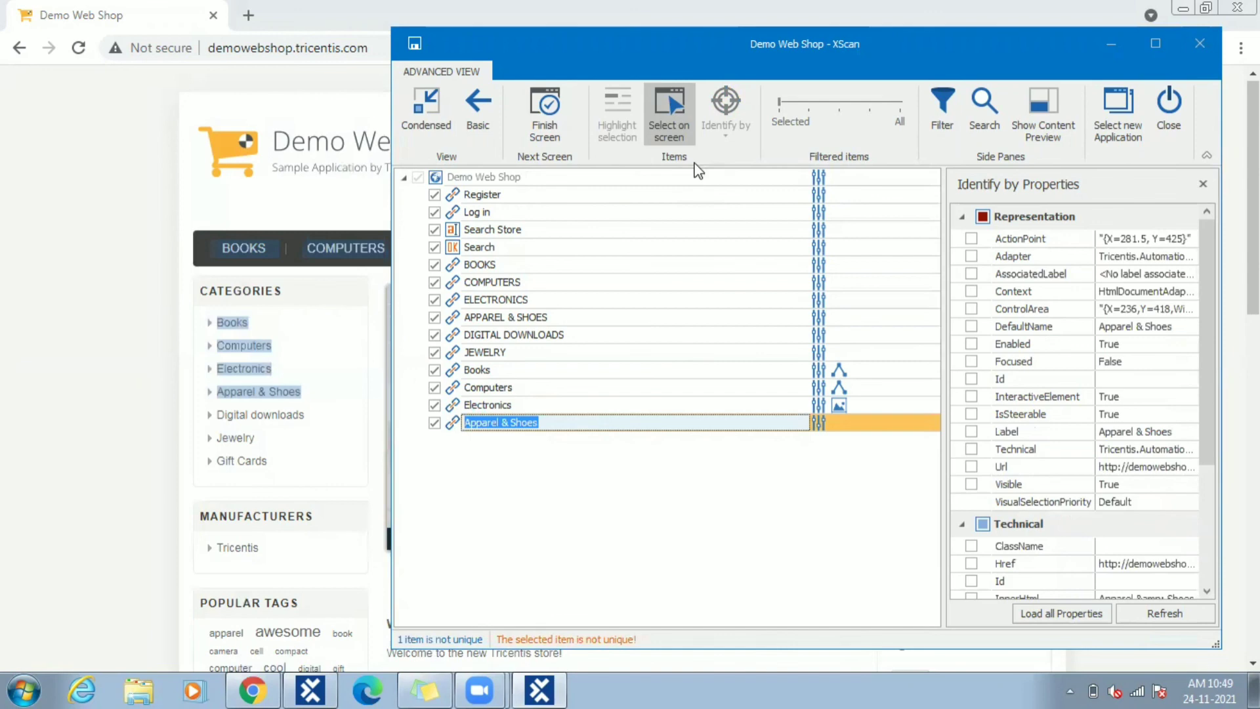
pyautogui.click(680, 116)
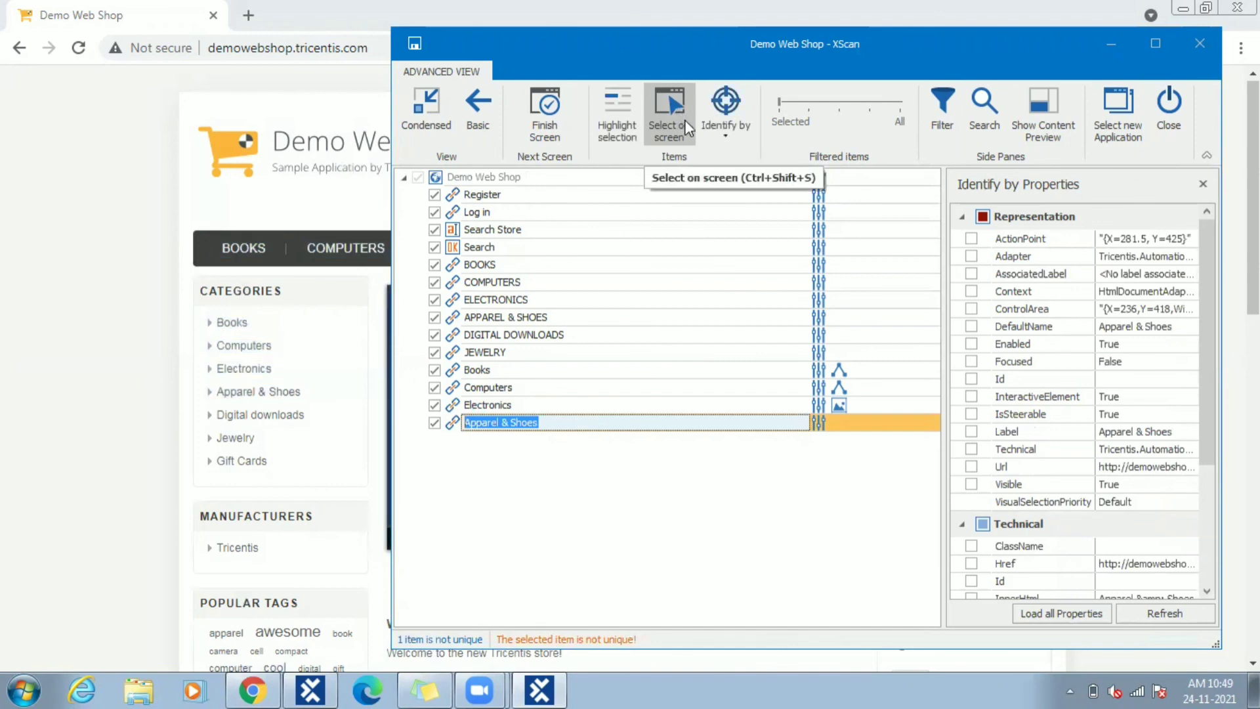
pyautogui.click(738, 137)
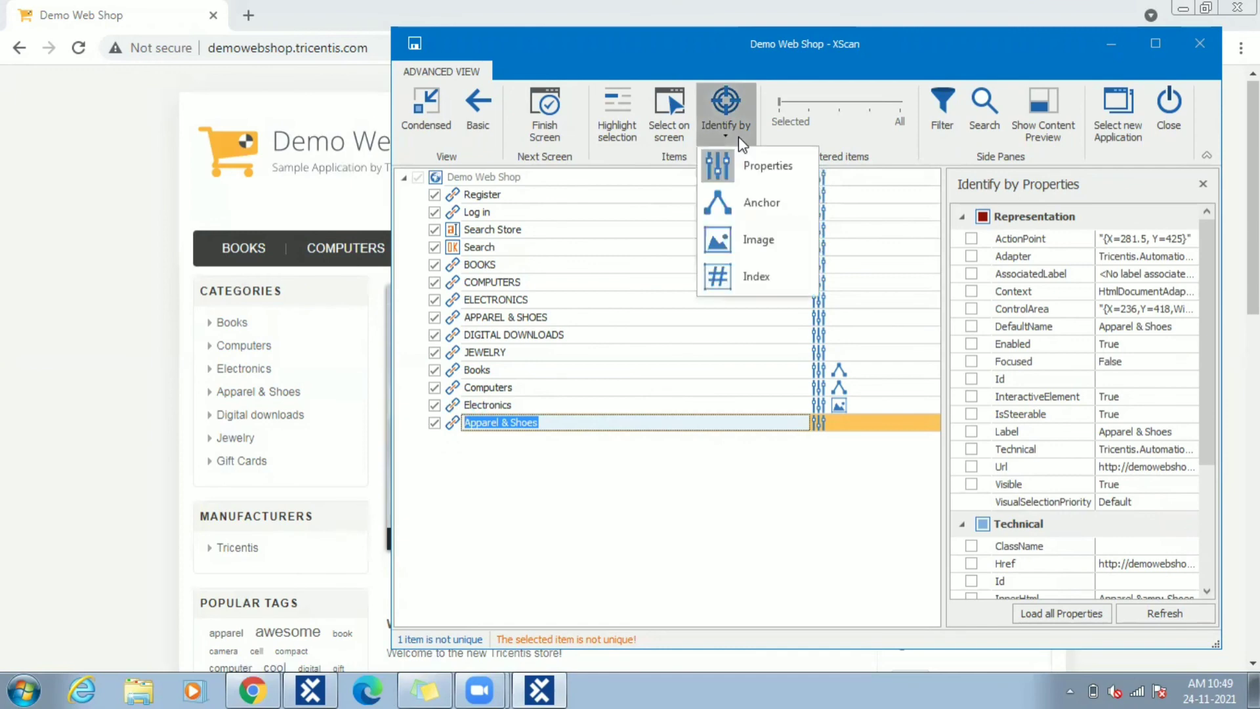
pyautogui.click(762, 276)
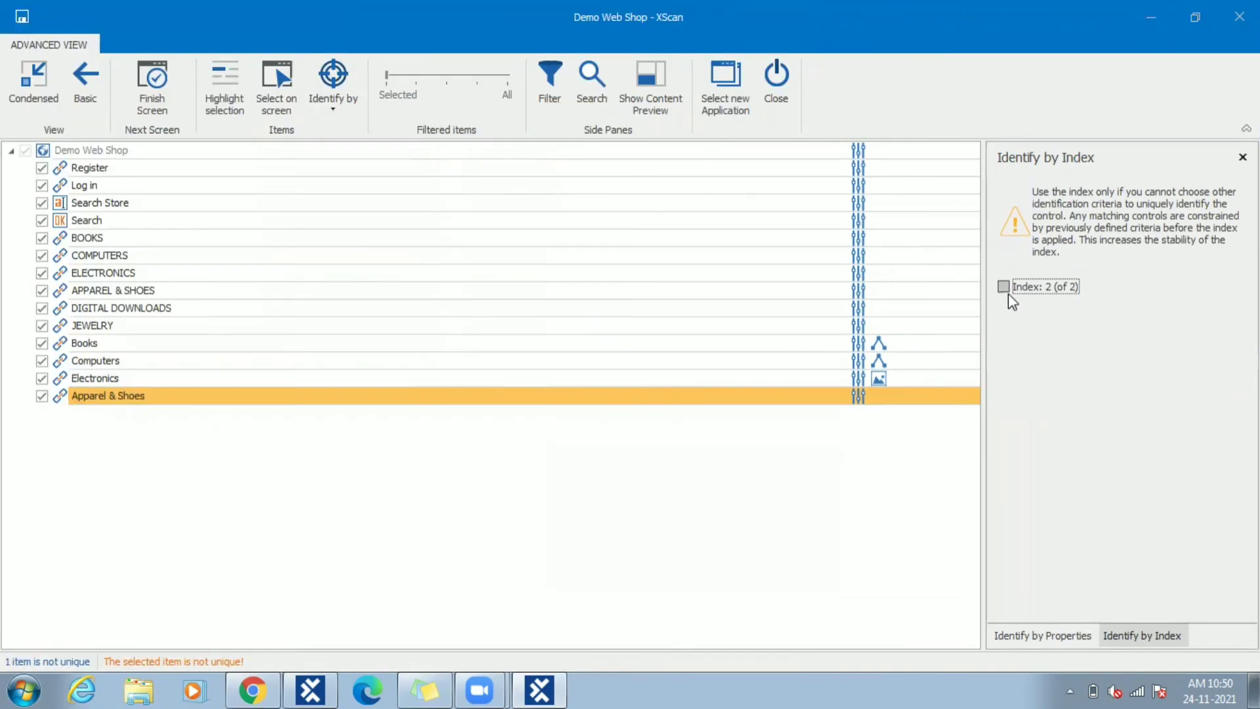
# - Apply Index 2 (of 2) so the Apparel & Shoes link becomes unique
pyautogui.click(964, 313)
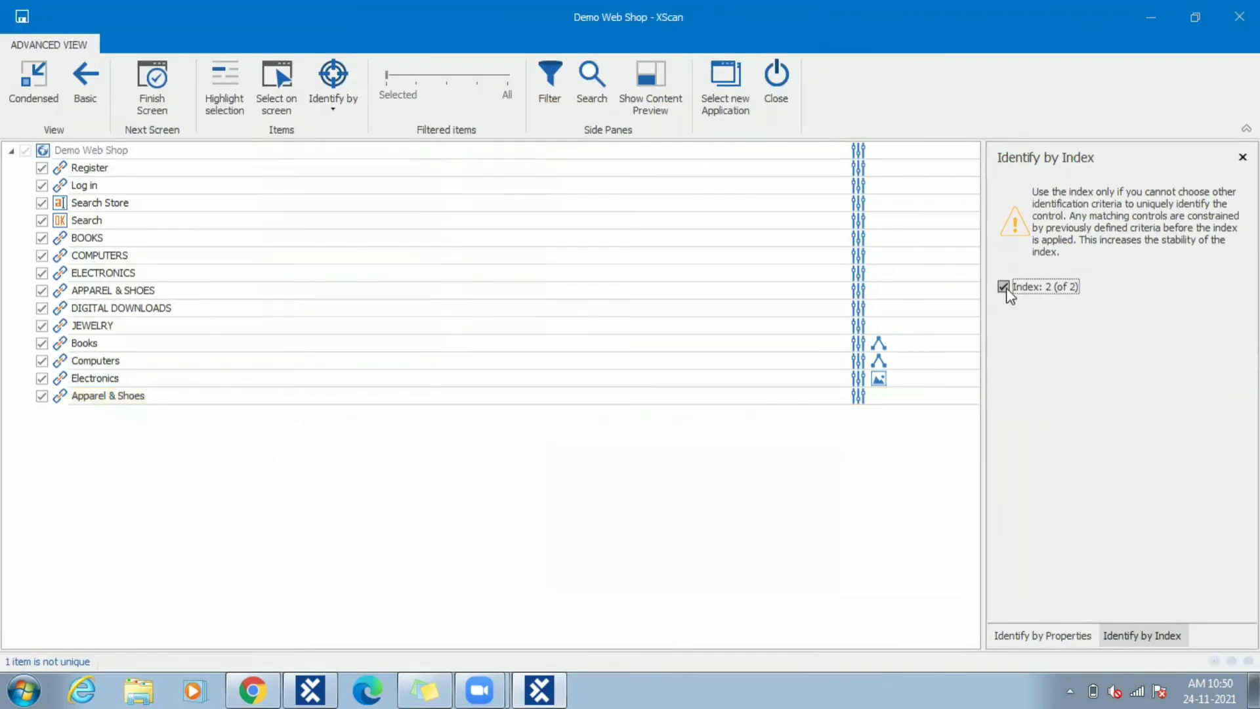
pyautogui.click(487, 395)
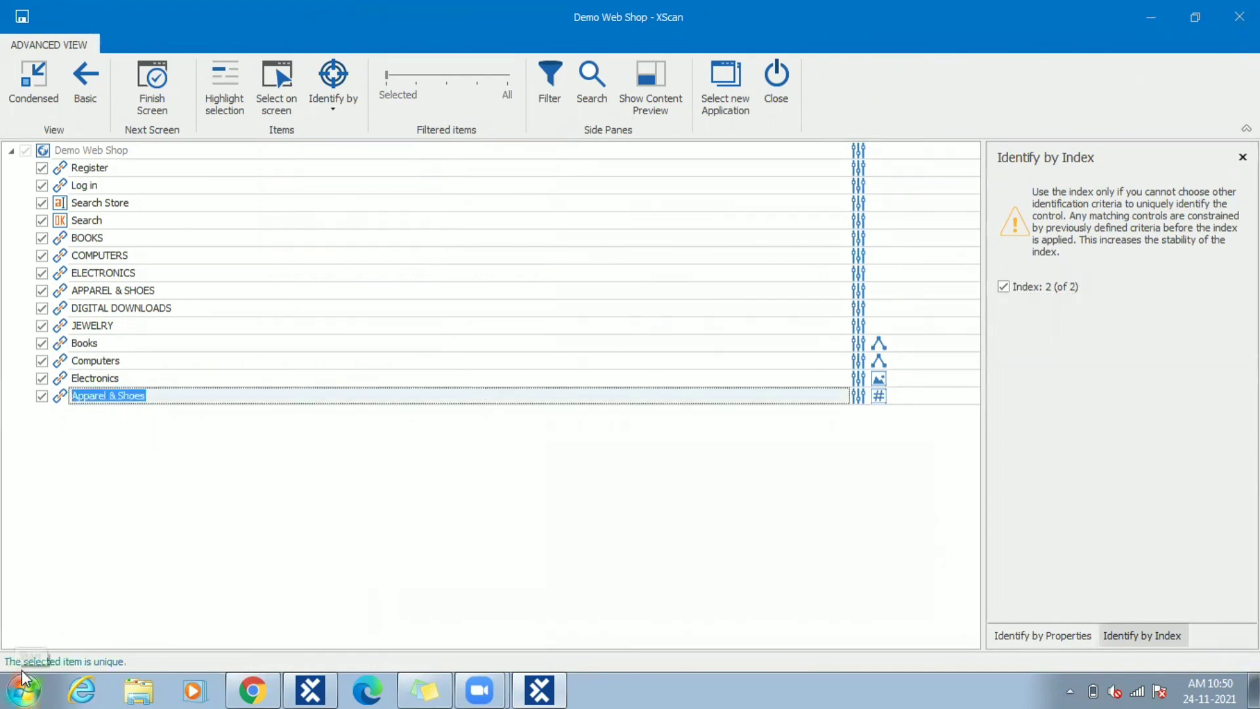
pyautogui.click(333, 98)
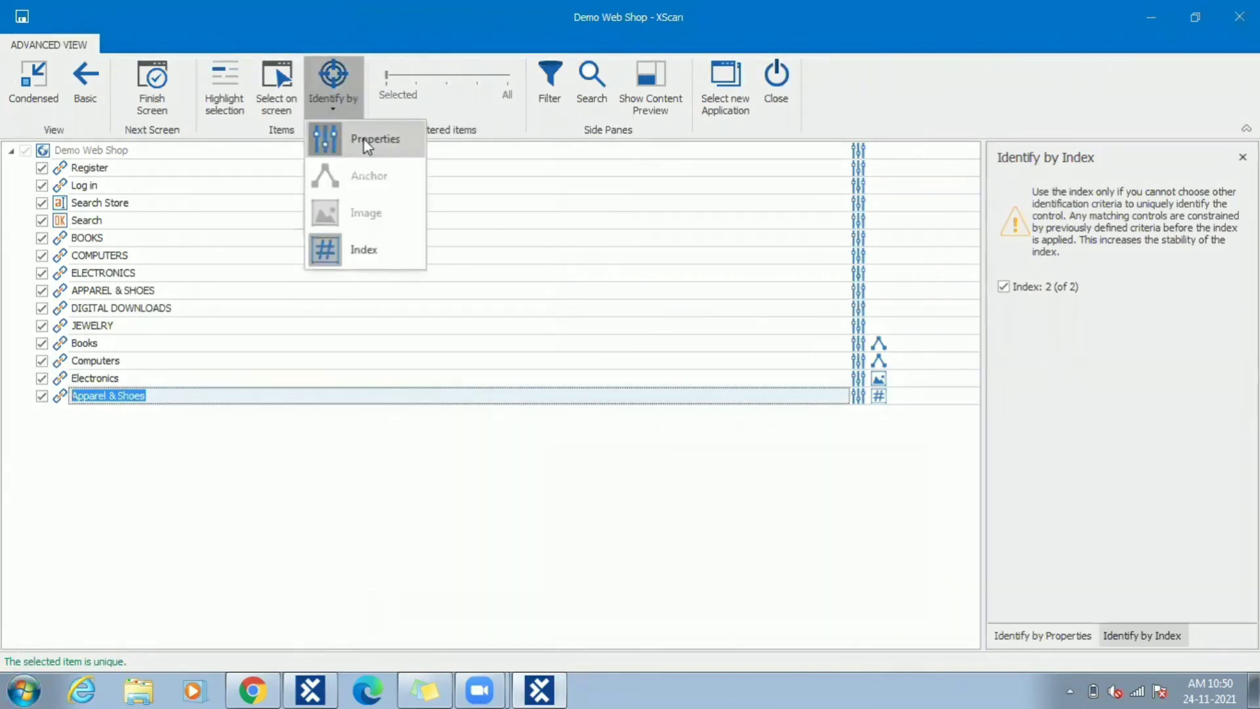